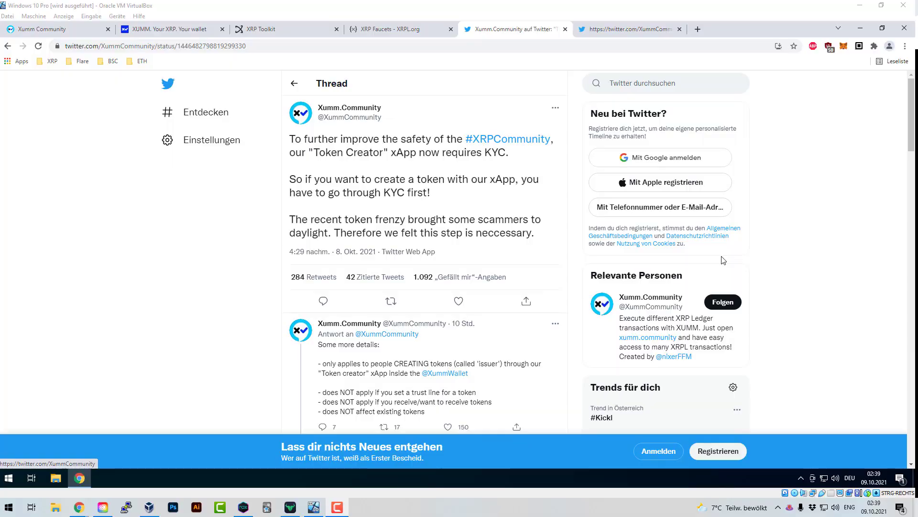
# - Highlight the tweet's opening words and the phrase about requiring KYC
pyautogui.moveTo(353, 120)
pyautogui.moveTo(296, 138); pyautogui.dragTo(367, 140)
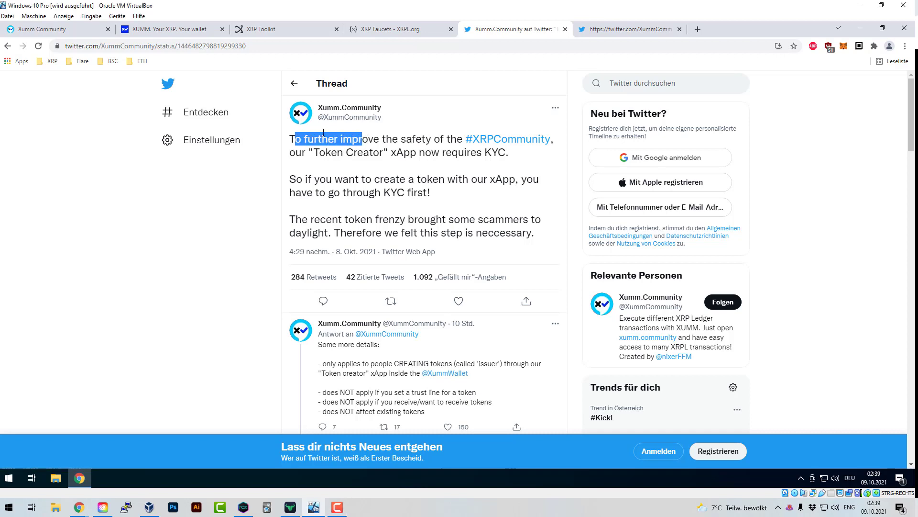
pyautogui.click(366, 140)
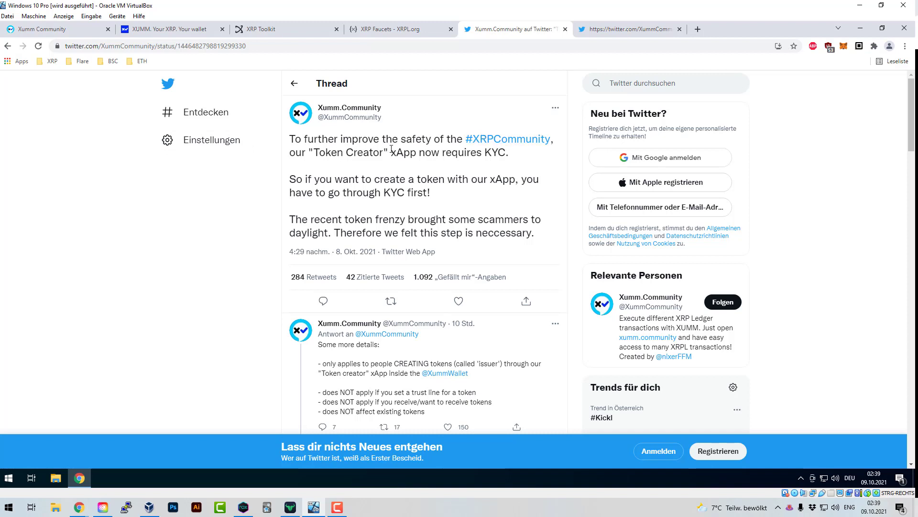
pyautogui.moveTo(417, 153); pyautogui.dragTo(495, 154)
pyautogui.doubleClick(497, 156)
# - Launch the Token creator xApp from XUMM's full list of xApps
pyautogui.click(243, 507)
pyautogui.click(445, 480)
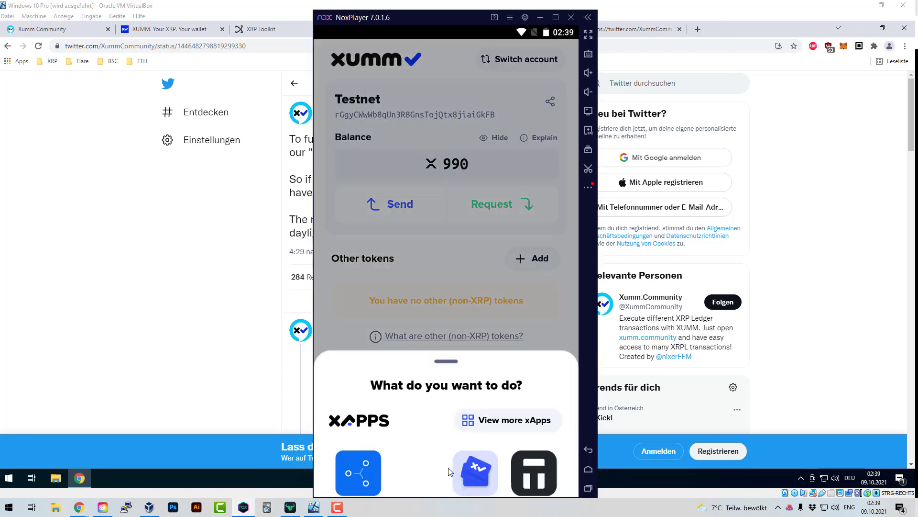
pyautogui.click(514, 328)
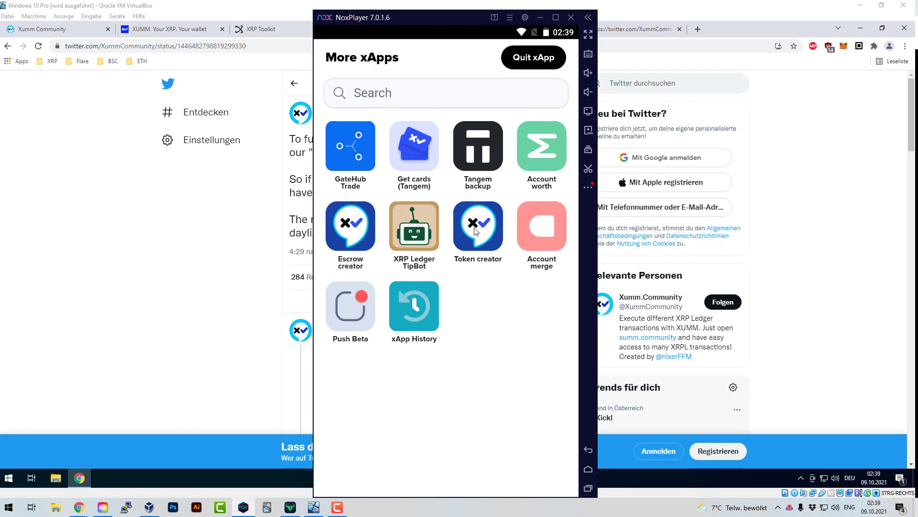
pyautogui.click(484, 229)
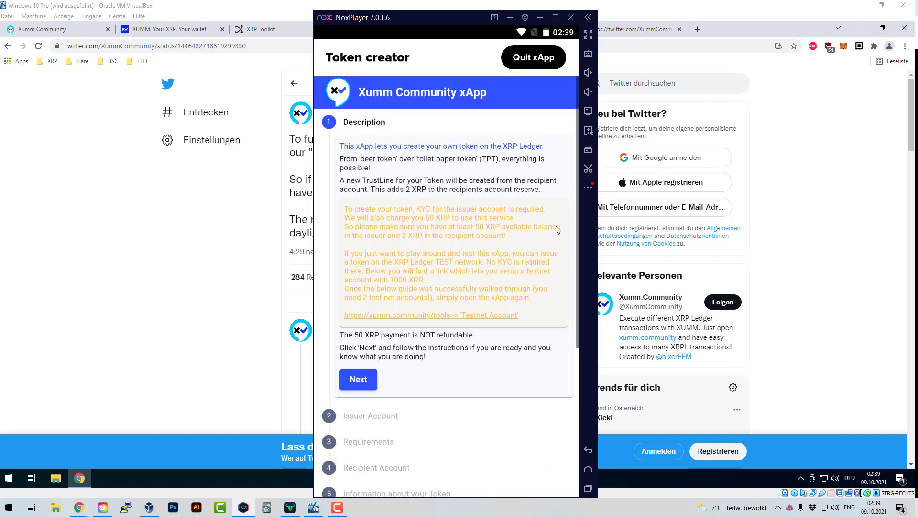
# - Scroll through the Token creator's twelve steps, then return to the Twitter thread
pyautogui.scroll(-5, 501, 307)
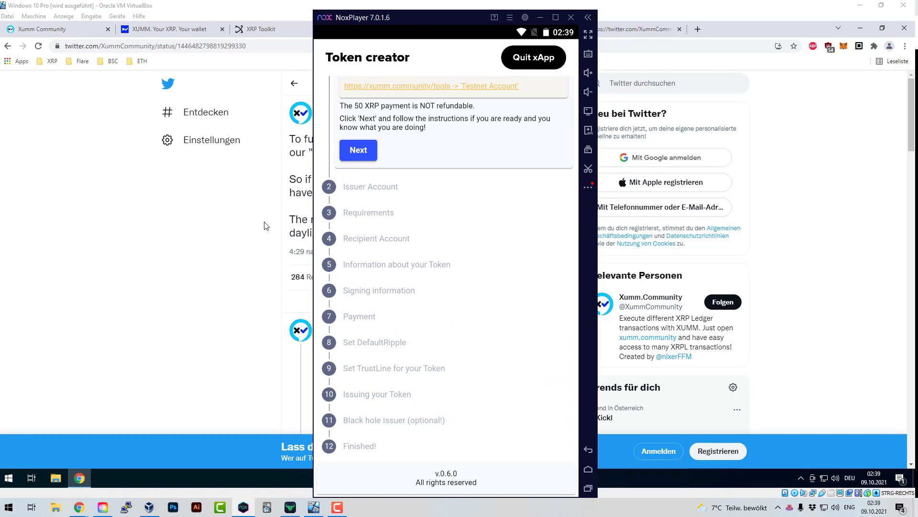
pyautogui.scroll(5, 414, 231)
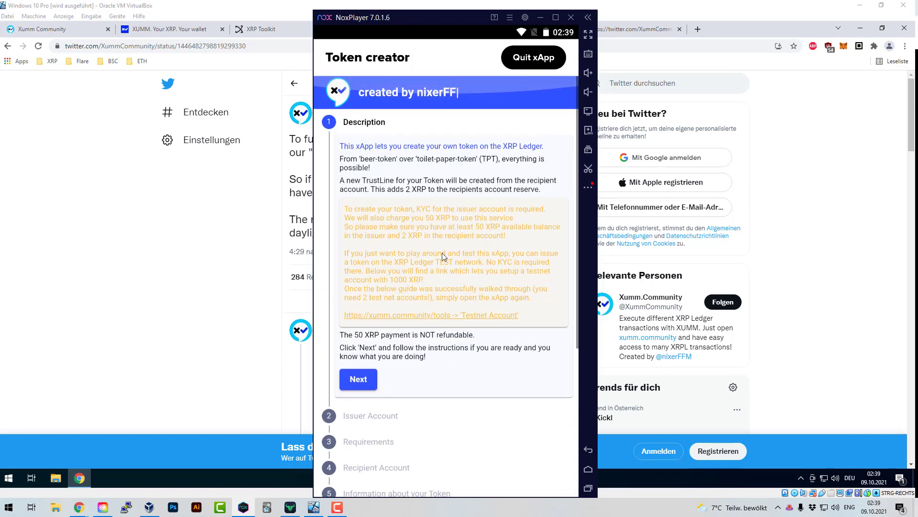
pyautogui.scroll(-4, 453, 201)
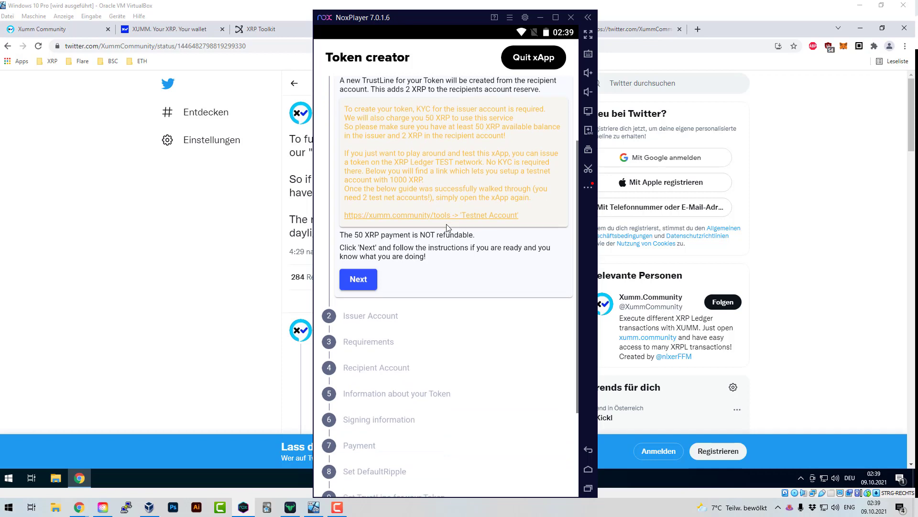
pyautogui.scroll(-1, 452, 268)
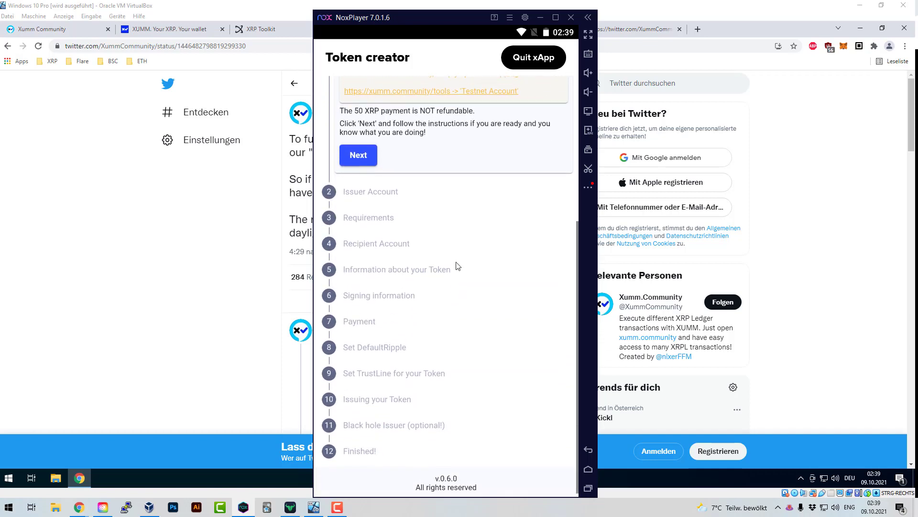
pyautogui.hotkey('alt', 'Tab')
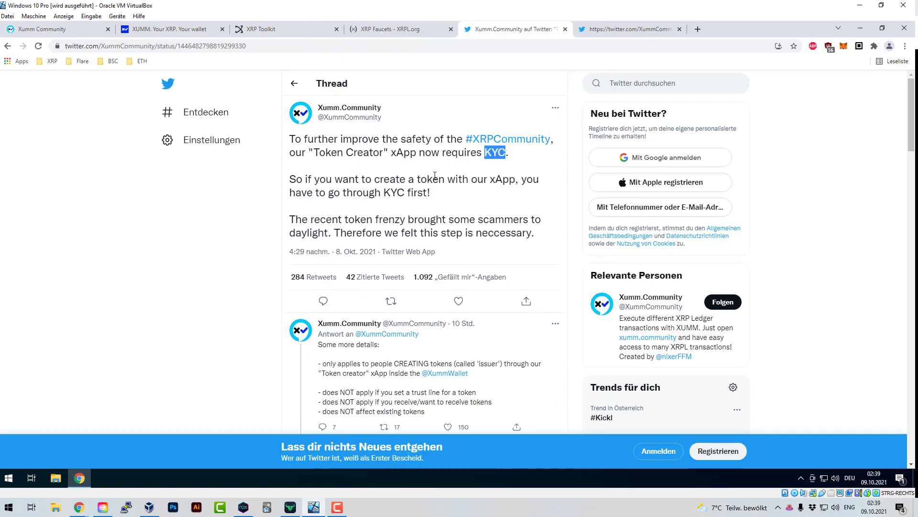
pyautogui.moveTo(390, 178); pyautogui.dragTo(502, 192)
pyautogui.moveTo(290, 220); pyautogui.dragTo(346, 219)
pyautogui.moveTo(366, 219); pyautogui.dragTo(379, 220)
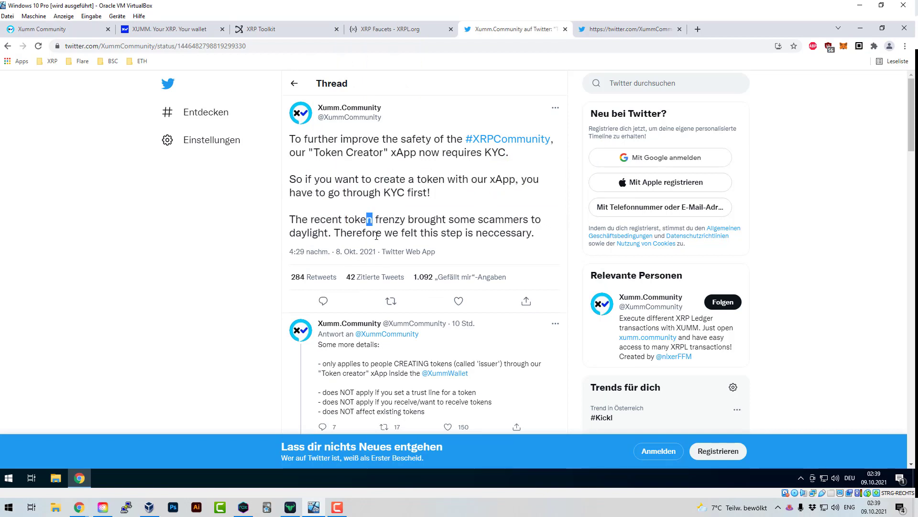
pyautogui.moveTo(450, 235); pyautogui.dragTo(532, 234)
pyautogui.click(536, 234)
pyautogui.click(244, 507)
pyautogui.scroll(3, 440, 192)
pyautogui.scroll(2, 454, 152)
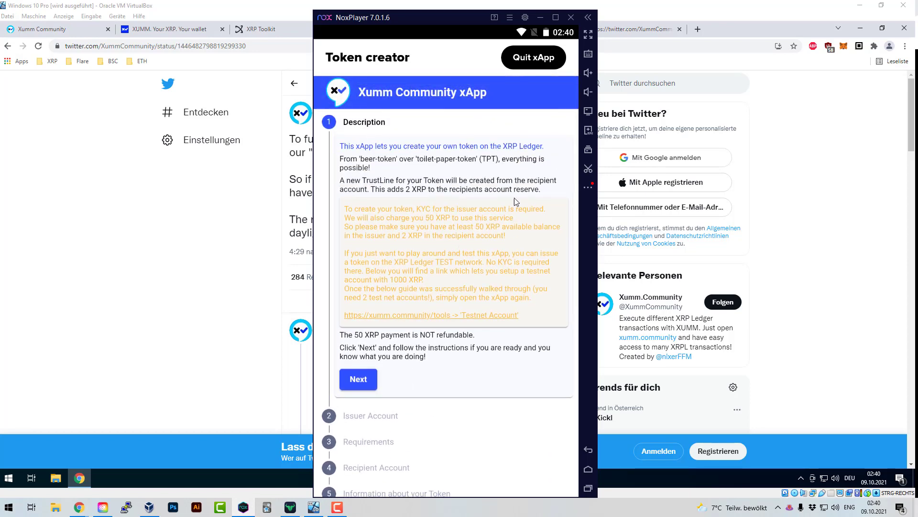
pyautogui.scroll(-5, 392, 294)
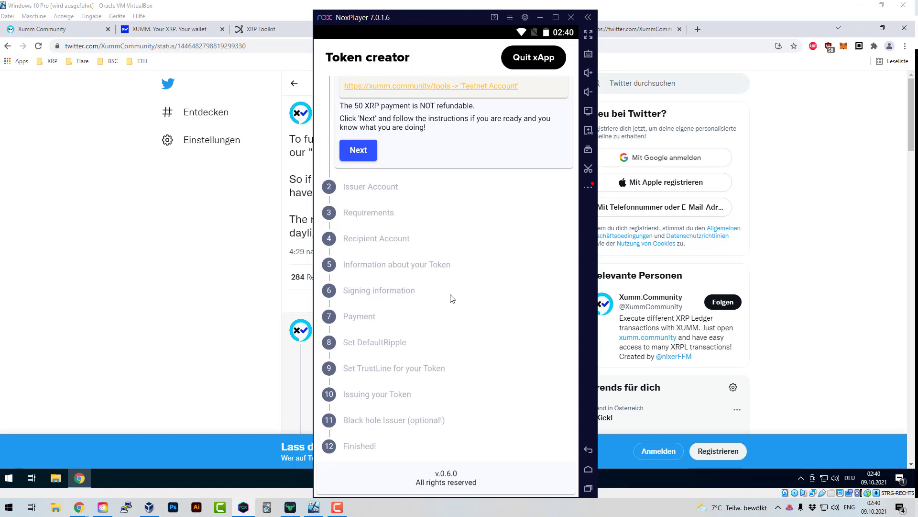
pyautogui.scroll(3, 458, 345)
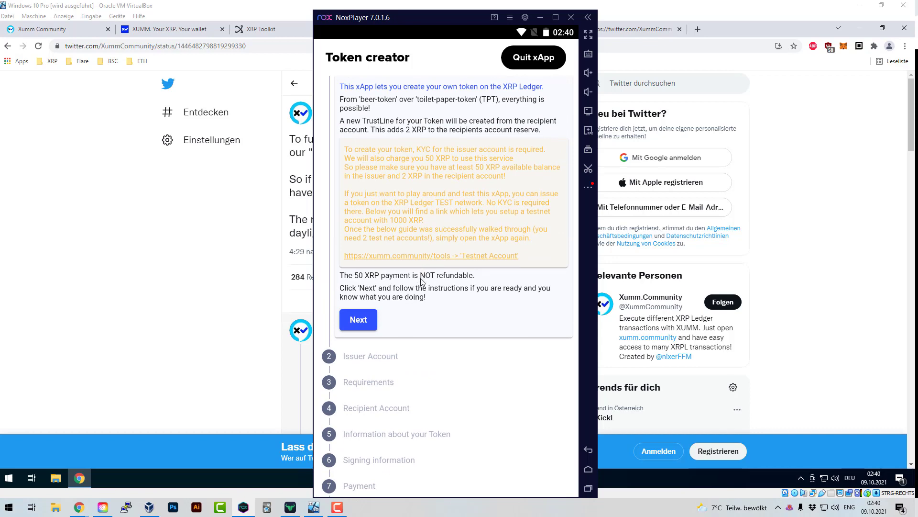
pyautogui.click(291, 37)
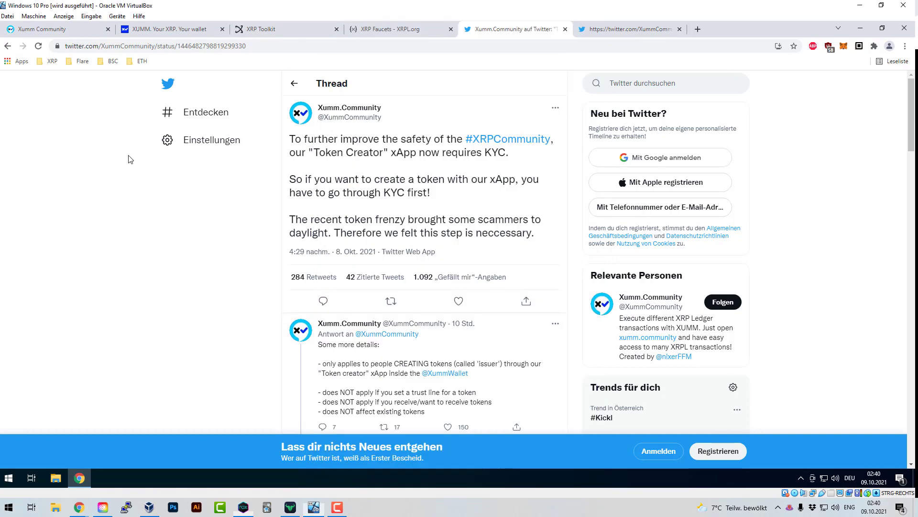
# - Open the follow-up tweet's tab and select the word 'centralized'
pyautogui.click(572, 28)
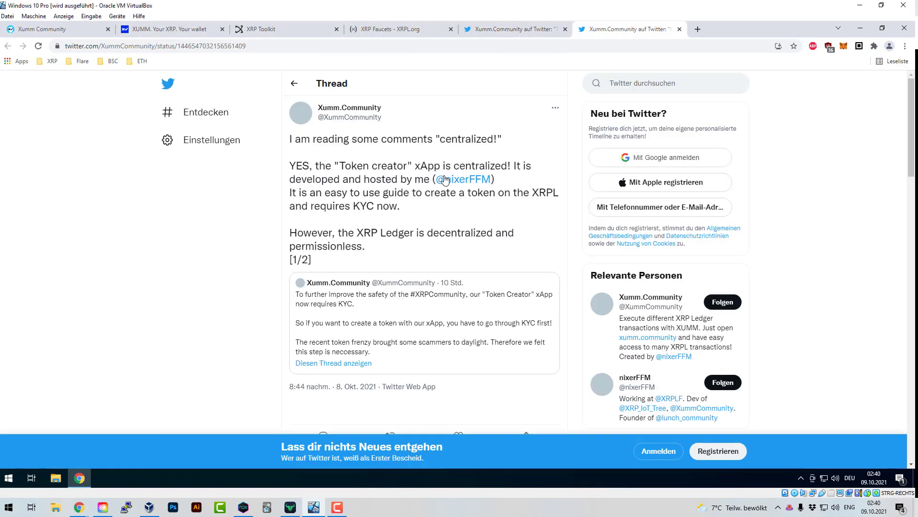
pyautogui.moveTo(317, 139); pyautogui.dragTo(459, 139)
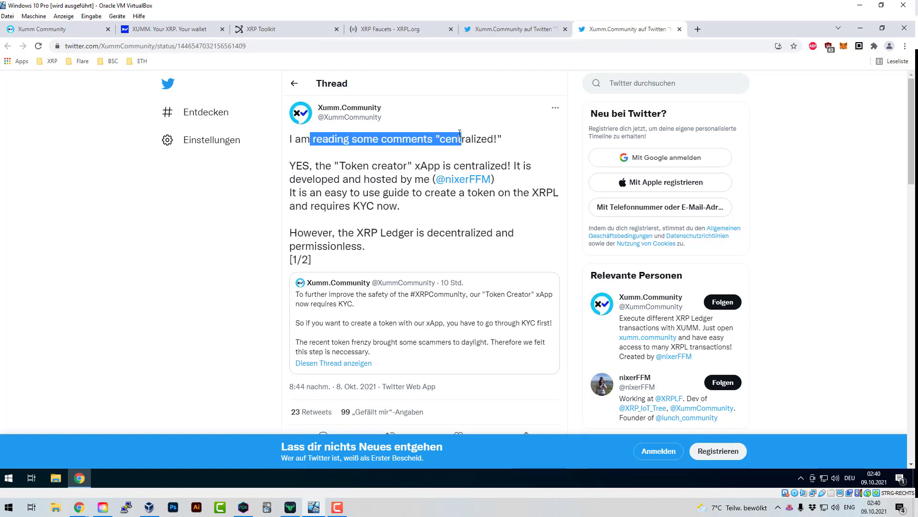
pyautogui.doubleClick(457, 138)
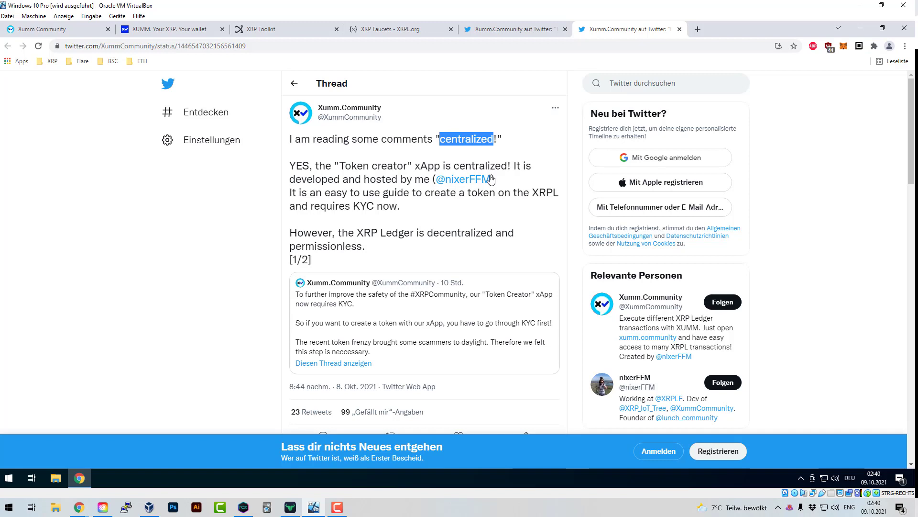
# - Highlight the tweet text from the author name into the last paragraph while reading
pyautogui.moveTo(490, 178)
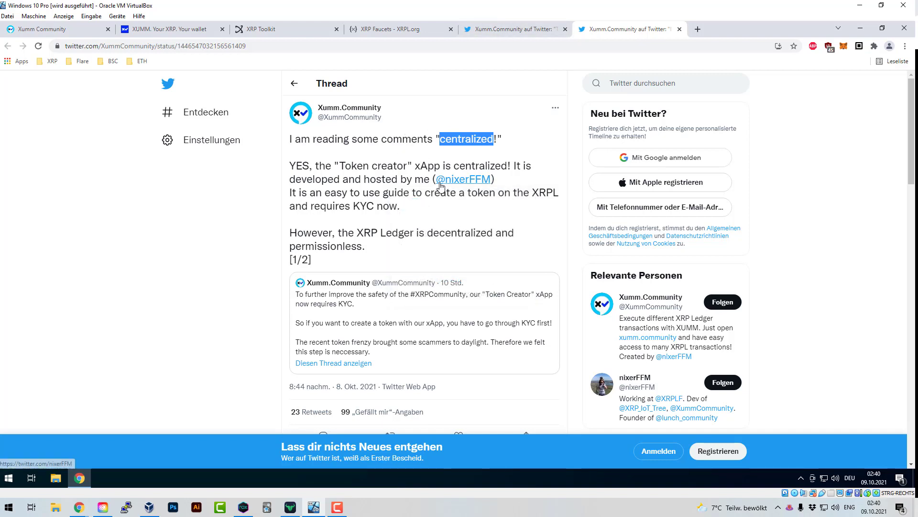
pyautogui.moveTo(441, 180)
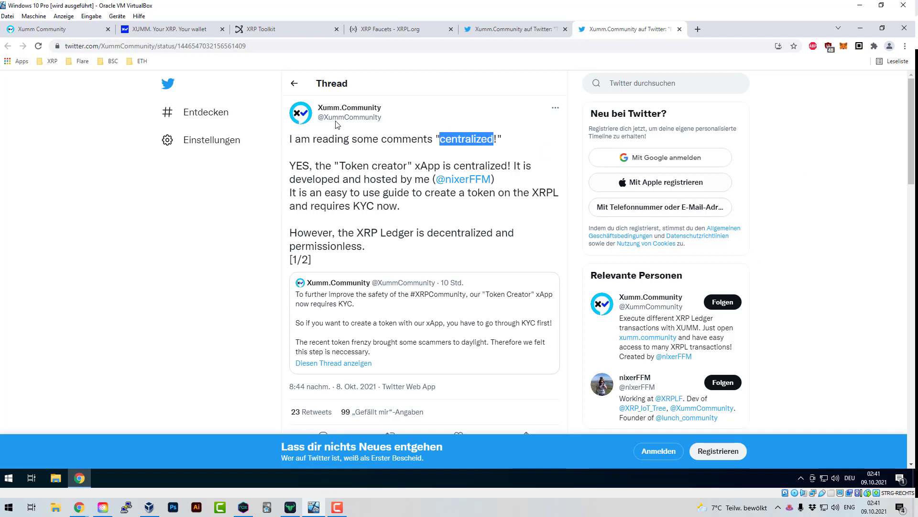
pyautogui.moveTo(350, 108)
pyautogui.moveTo(307, 136); pyautogui.dragTo(390, 251)
pyautogui.click(392, 252)
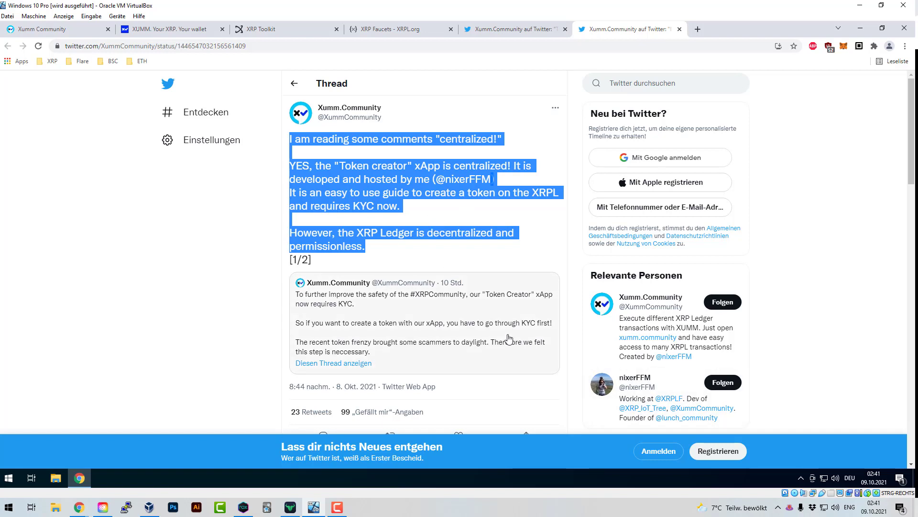
pyautogui.click(309, 155)
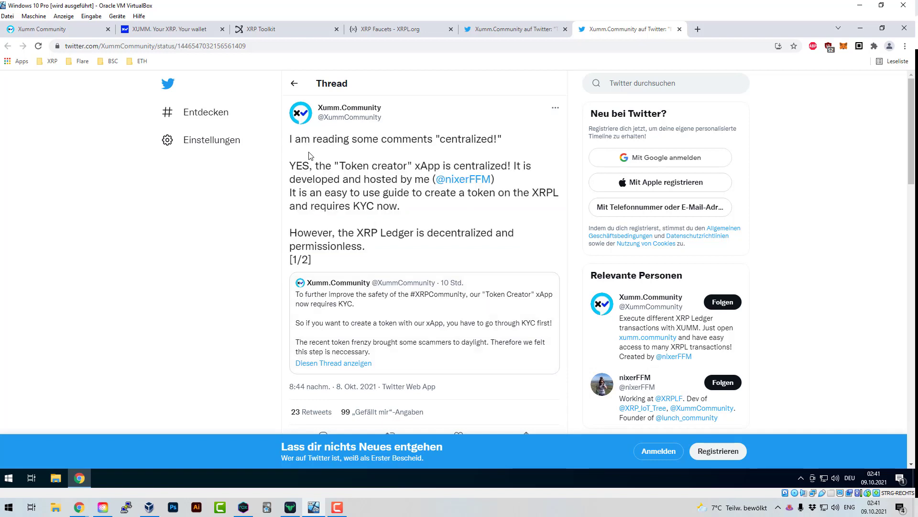
pyautogui.moveTo(282, 137); pyautogui.dragTo(392, 233)
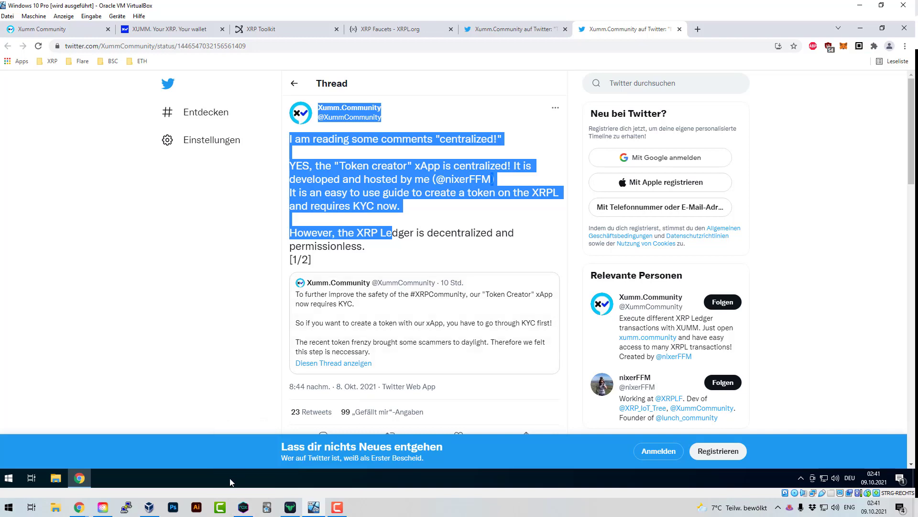
# - Bring up the Token creator, read its Description step, and advance to Issuer Account
pyautogui.click(243, 507)
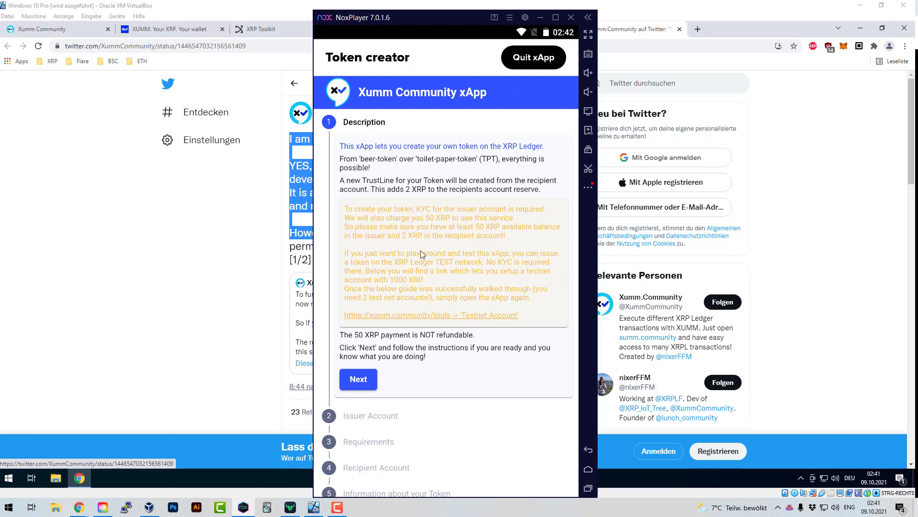
pyautogui.scroll(-5, 445, 226)
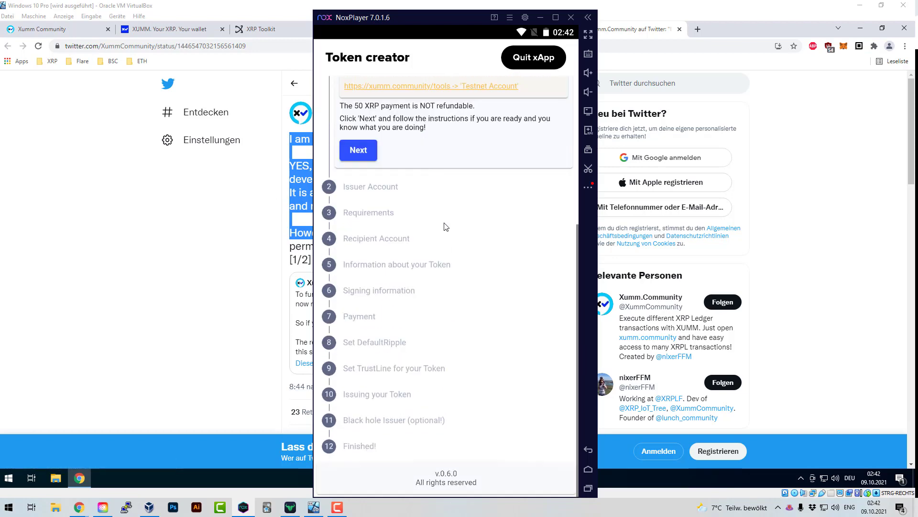
pyautogui.scroll(5, 445, 226)
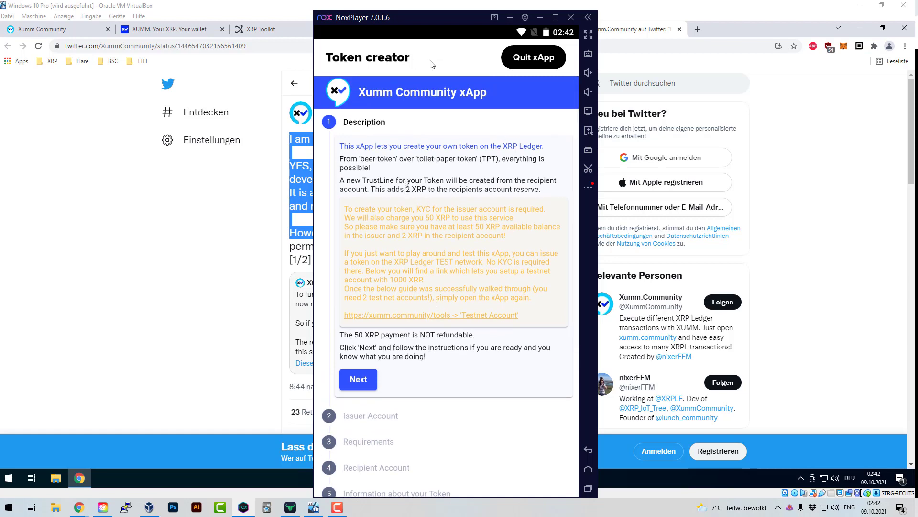
pyautogui.moveTo(429, 22); pyautogui.dragTo(428, 14)
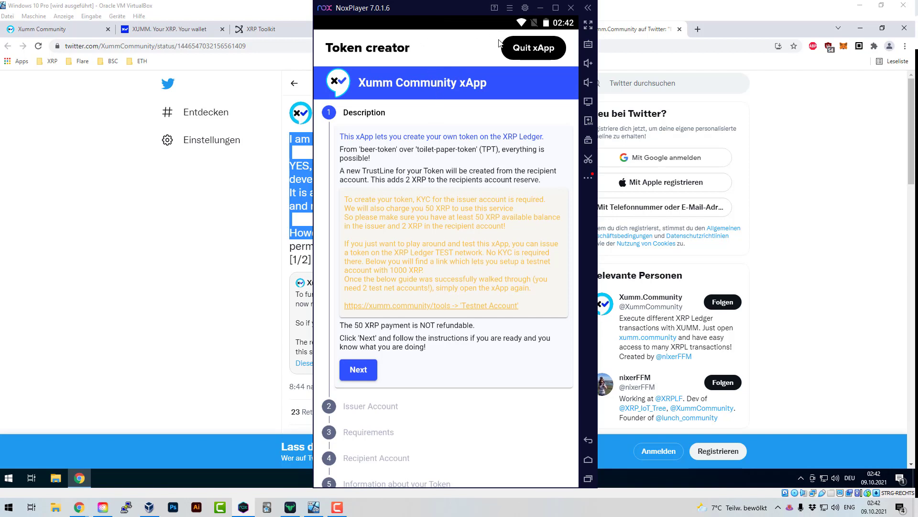
pyautogui.scroll(-1, 372, 141)
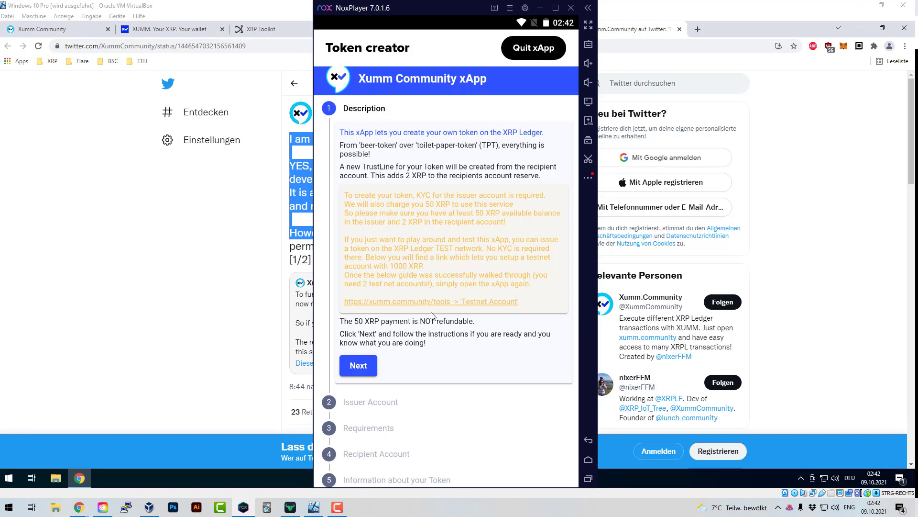
pyautogui.click(370, 363)
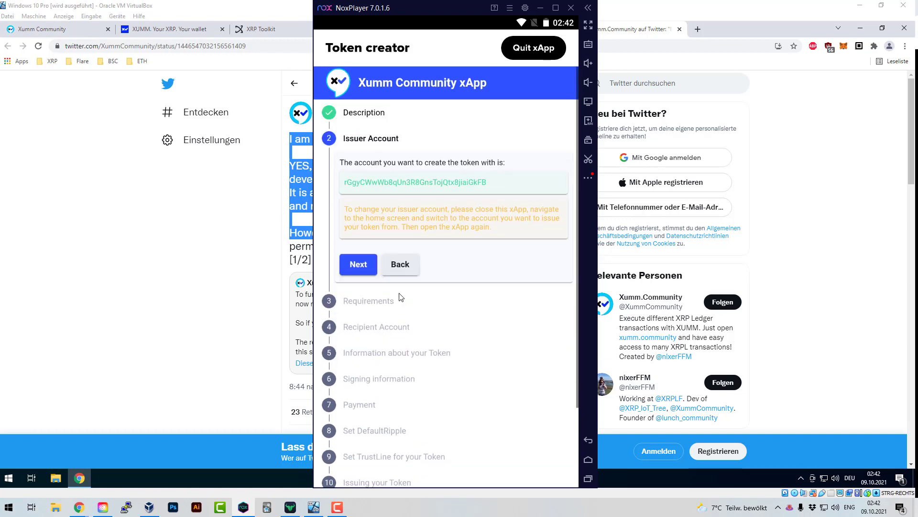
# - Step back to the Description, review it, and return to Issuer Account
pyautogui.click(399, 264)
pyautogui.scroll(-1, 358, 330)
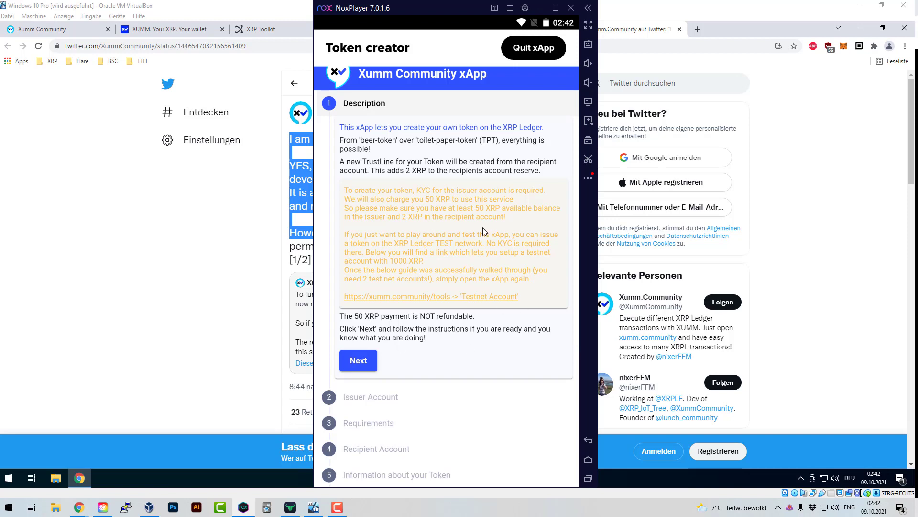
pyautogui.scroll(-3, 492, 249)
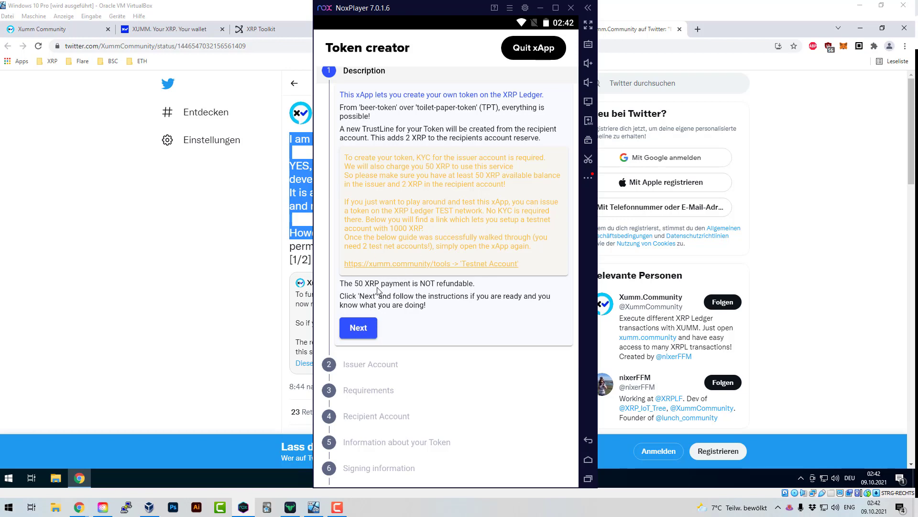
pyautogui.scroll(-3, 417, 253)
pyautogui.scroll(1, 424, 277)
pyautogui.scroll(-3, 419, 239)
pyautogui.scroll(1, 420, 235)
pyautogui.click(358, 282)
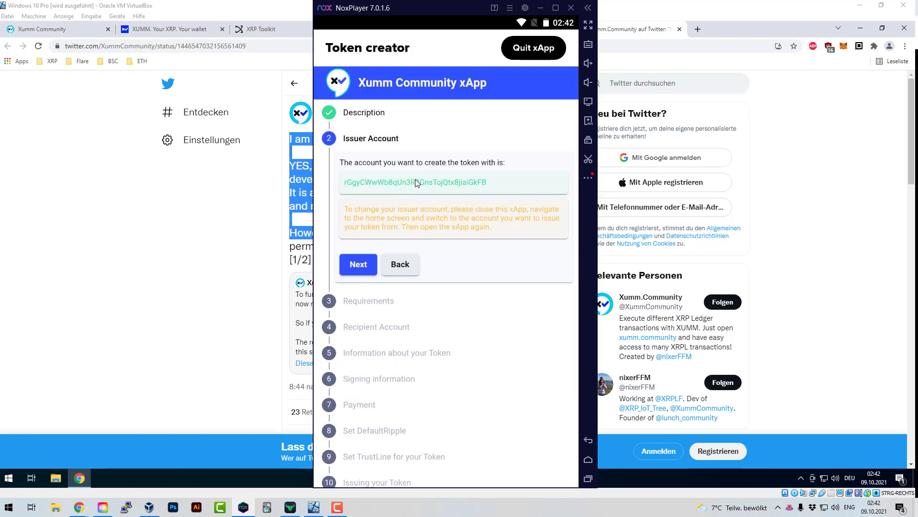
# - Accept all requirements, from two accounts and trust lines to the commercial-use warning
pyautogui.click(373, 259)
pyautogui.click(375, 239)
pyautogui.click(375, 286)
pyautogui.click(378, 327)
pyautogui.click(381, 352)
pyautogui.click(382, 380)
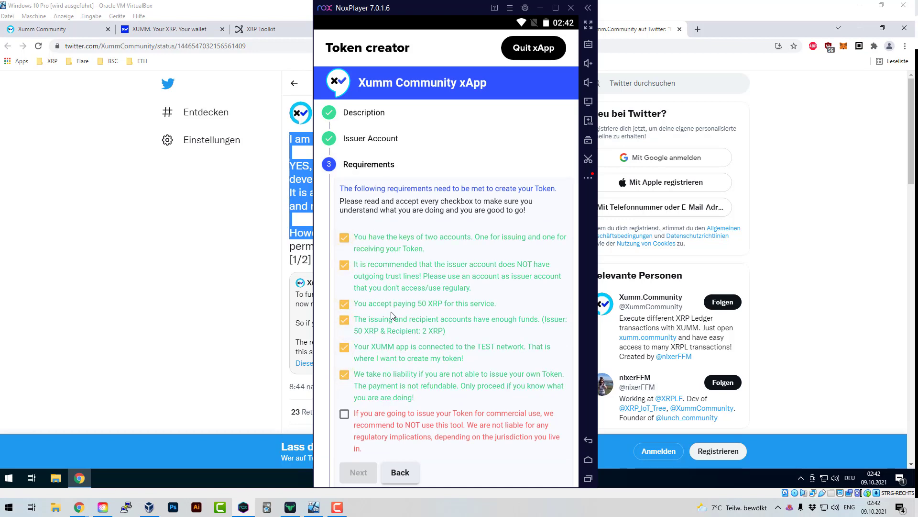
pyautogui.scroll(-4, 446, 303)
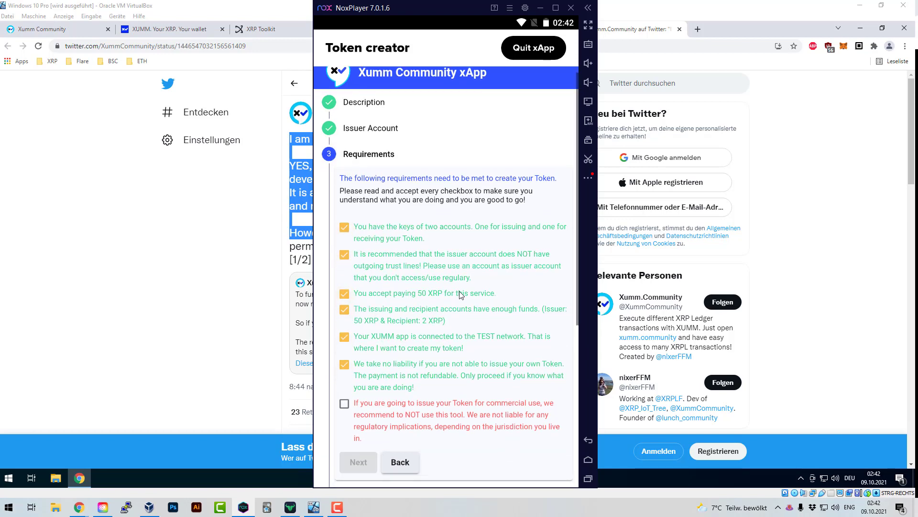
pyautogui.click(439, 237)
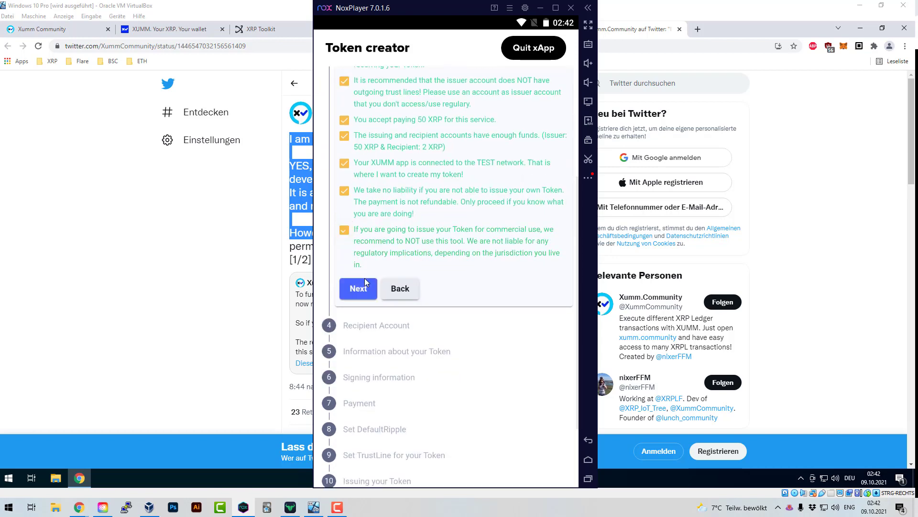
# - Advance to Recipient Account and choose the recipient from XUMM
pyautogui.click(358, 288)
pyautogui.scroll(-1, 416, 211)
pyautogui.click(412, 198)
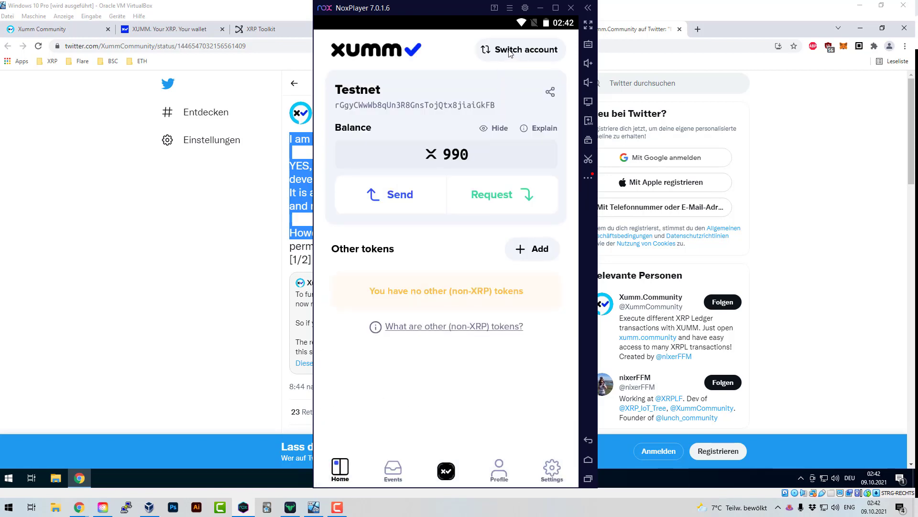
# - Add an account by importing an existing account with full access
pyautogui.click(510, 51)
pyautogui.click(530, 261)
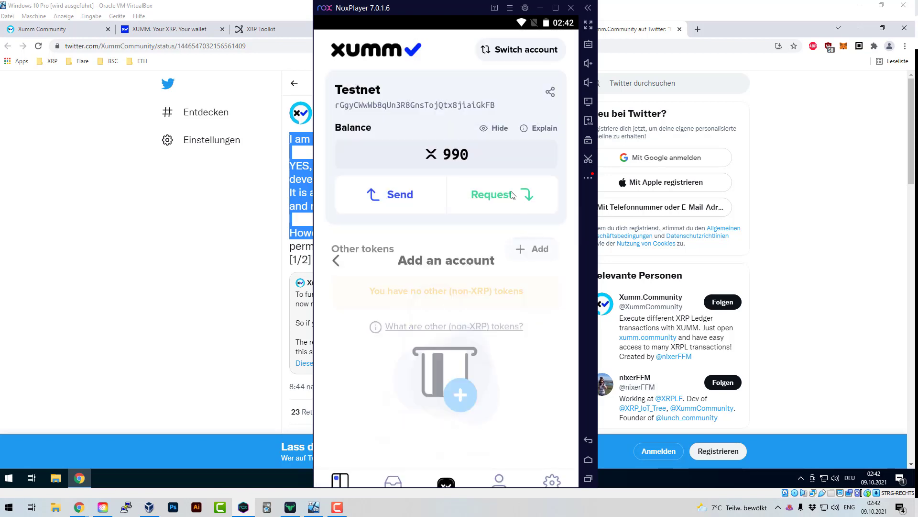
pyautogui.click(453, 366)
pyautogui.click(469, 263)
pyautogui.click(454, 199)
pyautogui.click(523, 434)
# - Choose Family Seed as the secret type, then hide the emulator
pyautogui.click(515, 441)
pyautogui.click(415, 428)
pyautogui.click(410, 272)
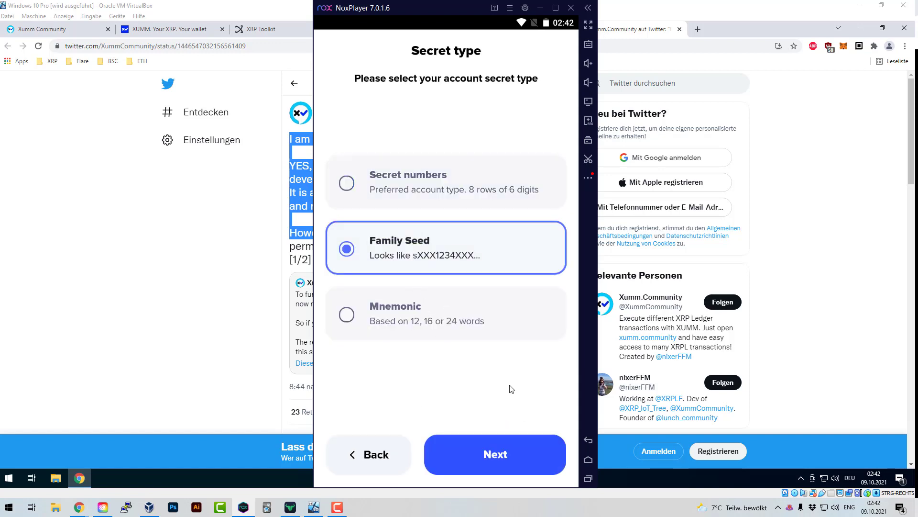
pyautogui.click(502, 445)
pyautogui.click(541, 8)
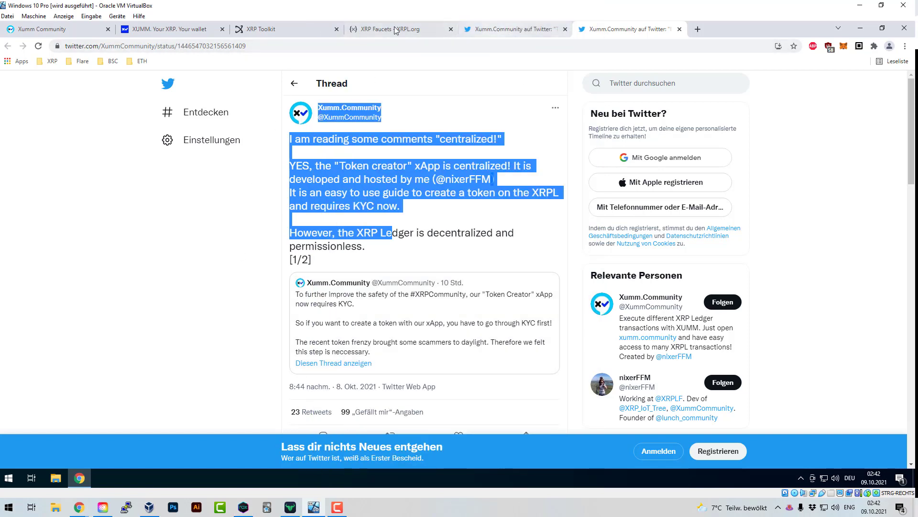
# - Load test.xrptoolkit.com in a new browser tab
pyautogui.click(301, 29)
pyautogui.hotkey('ctrl', 't')
pyautogui.write('testnet')
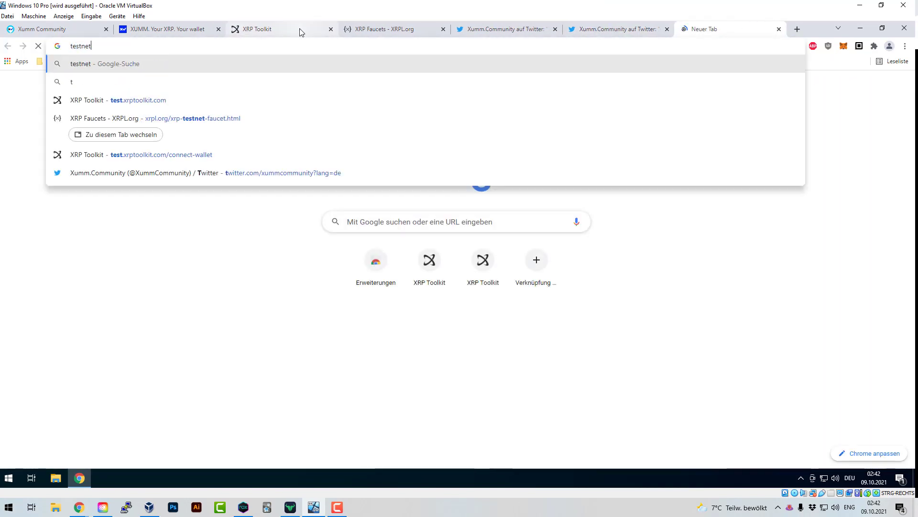
pyautogui.press('BackSpace')
pyautogui.press('BackSpace')
pyautogui.press('BackSpace')
pyautogui.write('.')
pyautogui.press('Return')
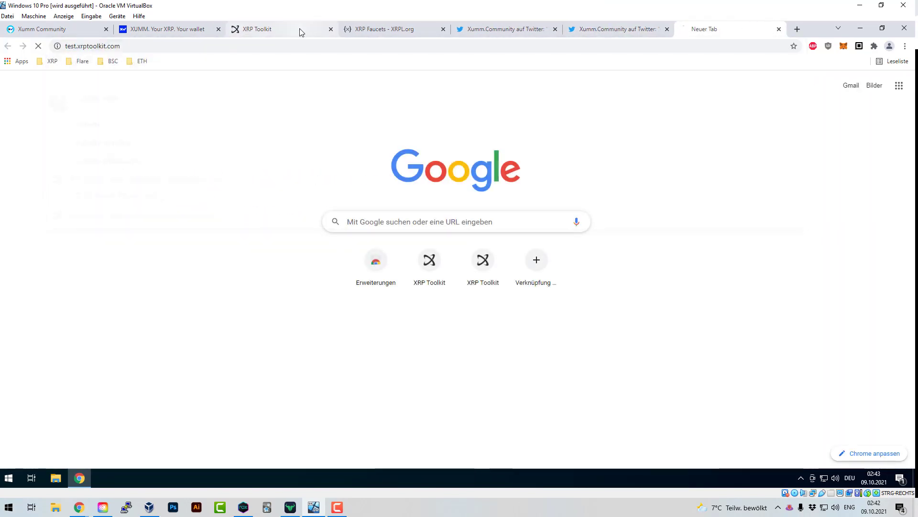
# - Open the XRP Faucets testnet credentials page and bookmark it
pyautogui.click(456, 269)
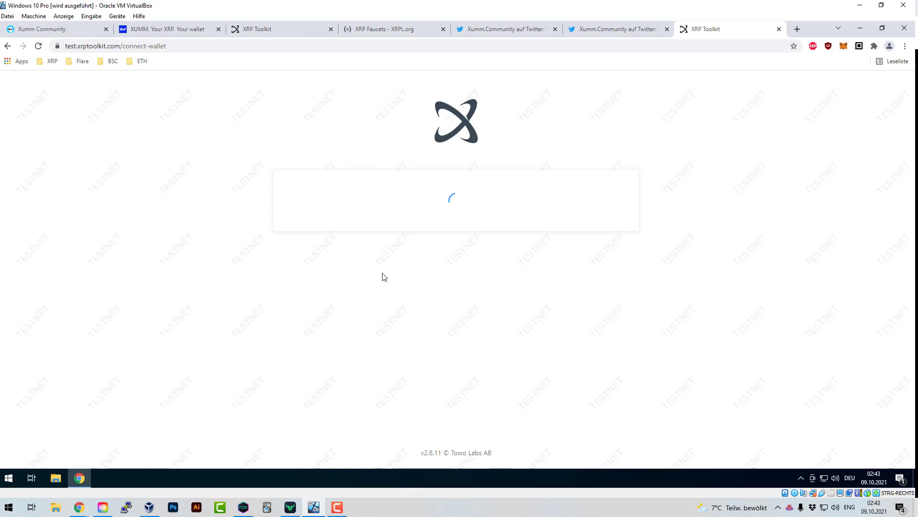
pyautogui.click(417, 350)
pyautogui.click(636, 32)
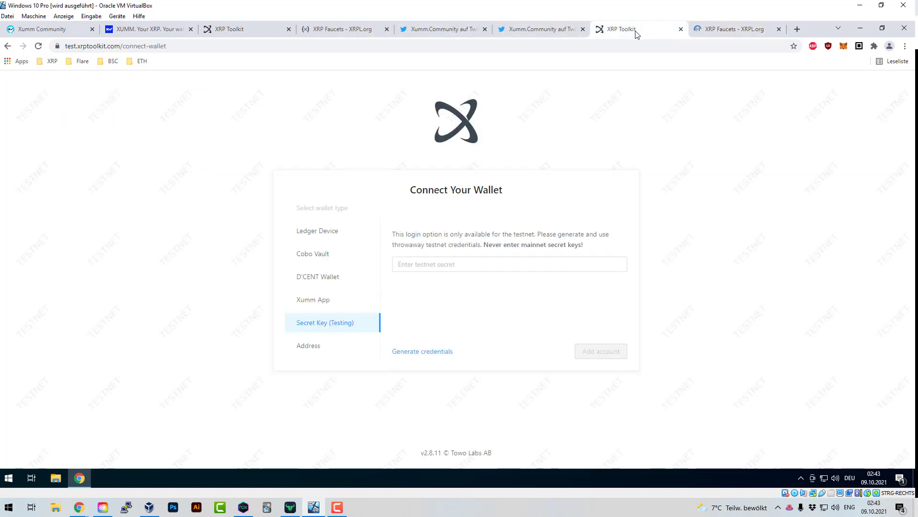
pyautogui.middleClick(636, 33)
pyautogui.moveTo(57, 46)
pyautogui.mouseDown()
pyautogui.moveTo(146, 67)
pyautogui.moveTo(52, 62)
pyautogui.mouseUp()
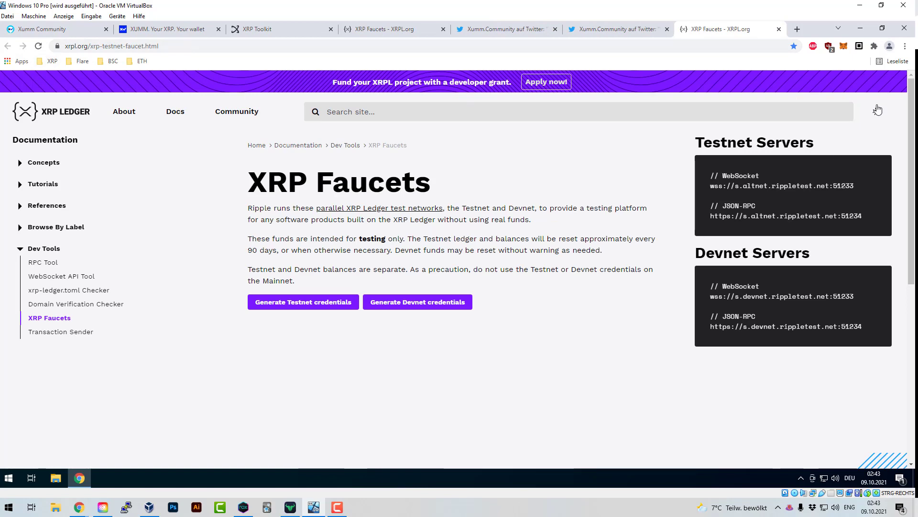
# - Generate Testnet credentials and paste their secret into XUMM's seed field
pyautogui.click(877, 110)
pyautogui.scroll(-1, 393, 284)
pyautogui.click(306, 257)
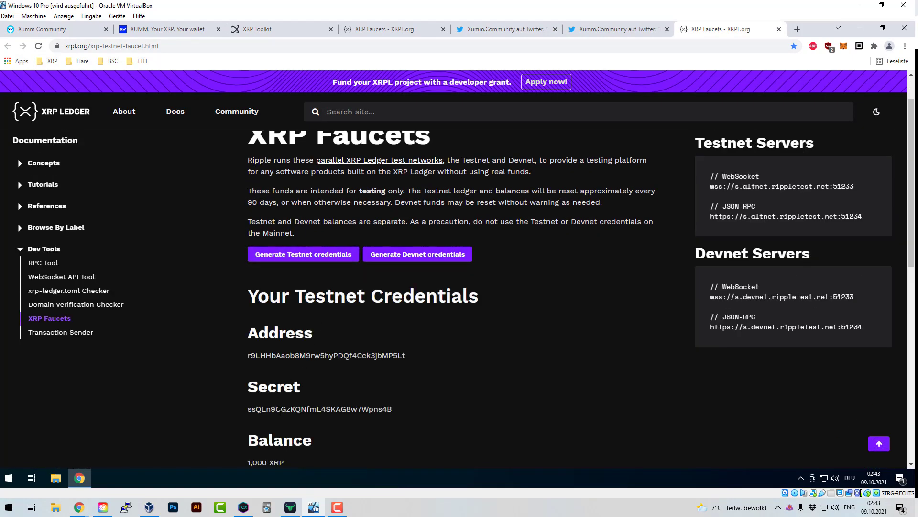
pyautogui.doubleClick(319, 409)
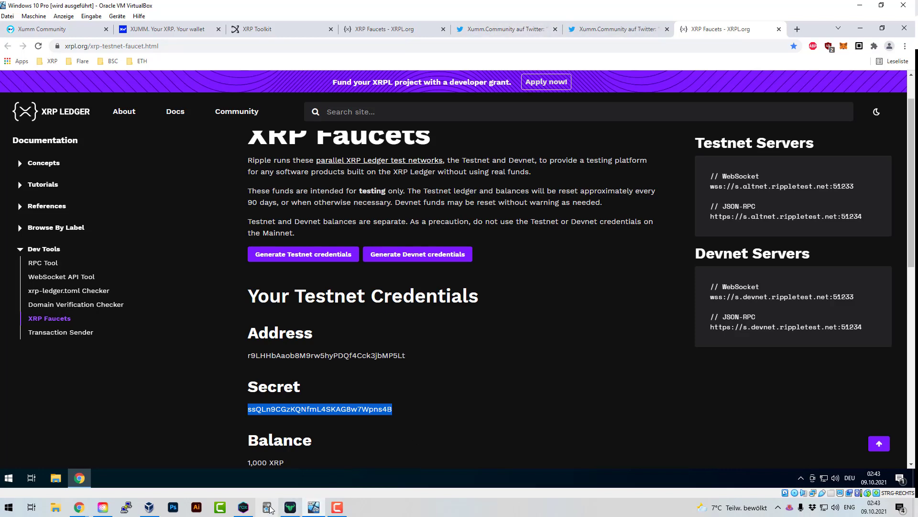
pyautogui.click(243, 507)
pyautogui.hotkey('ctrl', 'v')
# - Confirm the derived address, keep standard security, and label the account 'Testnet 2'
pyautogui.click(509, 455)
pyautogui.click(510, 453)
pyautogui.click(513, 449)
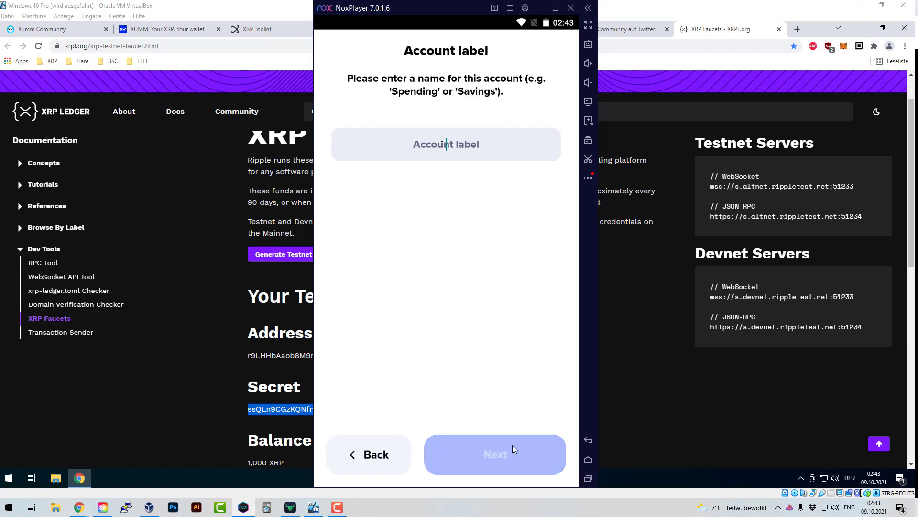
pyautogui.click(463, 143)
pyautogui.write('Testnet 2')
pyautogui.click(484, 448)
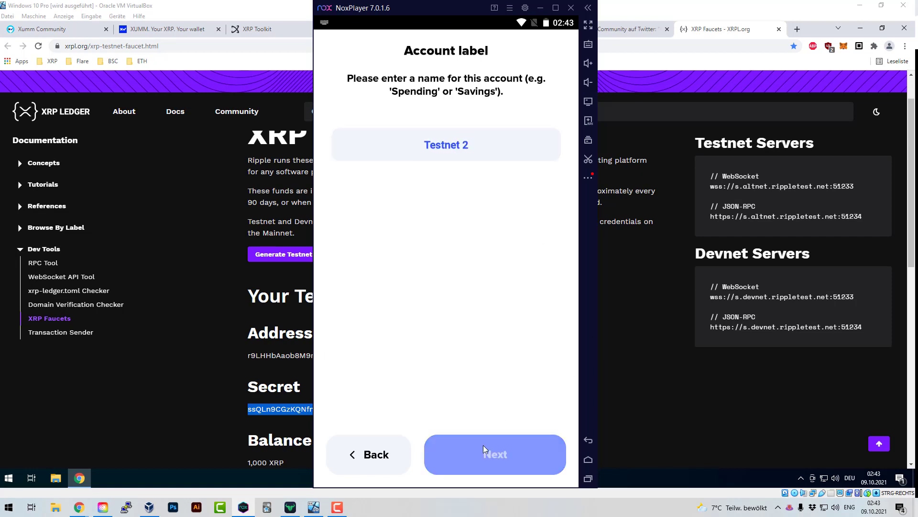
# - Check the accounts list, then bring up the xApps menu
pyautogui.click(541, 50)
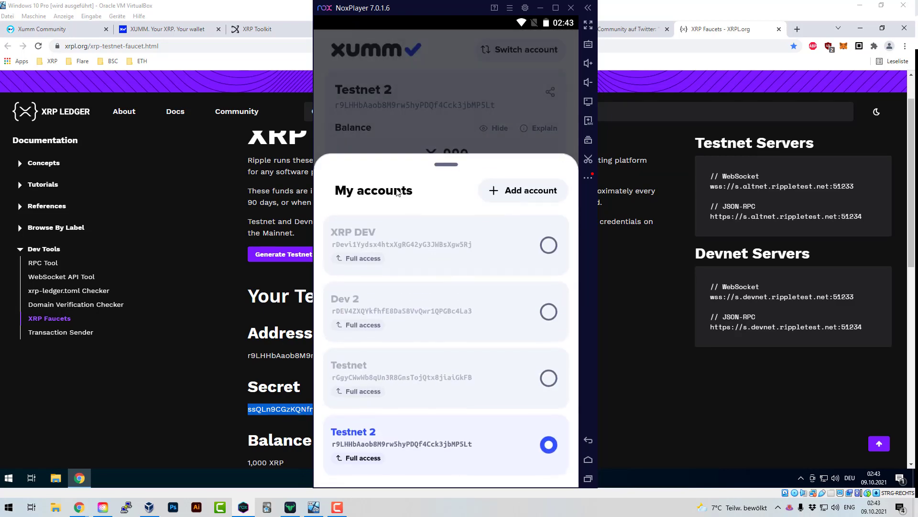
pyautogui.click(458, 450)
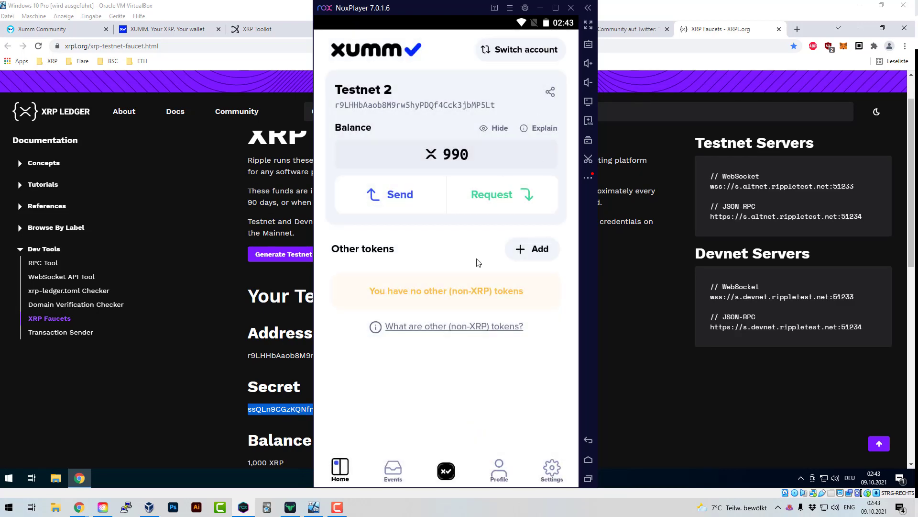
pyautogui.click(445, 466)
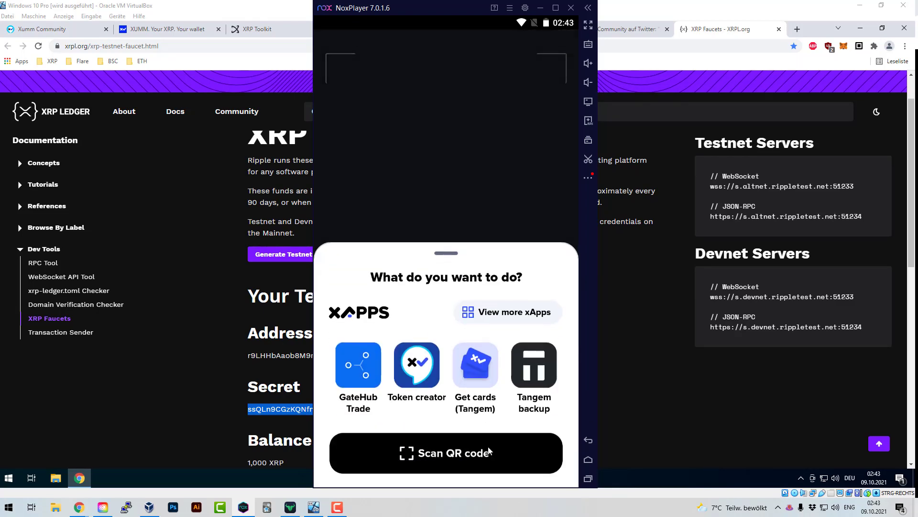
# - Reopen the Token creator and advance past Description and Issuer Account to the requirements
pyautogui.click(510, 236)
pyautogui.click(454, 447)
pyautogui.click(446, 469)
pyautogui.moveTo(449, 260); pyautogui.dragTo(450, 300)
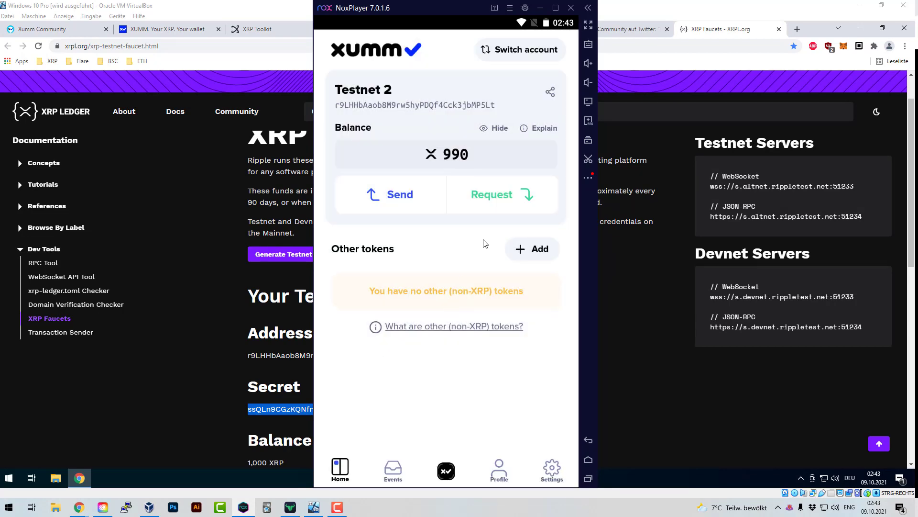
pyautogui.click(361, 370)
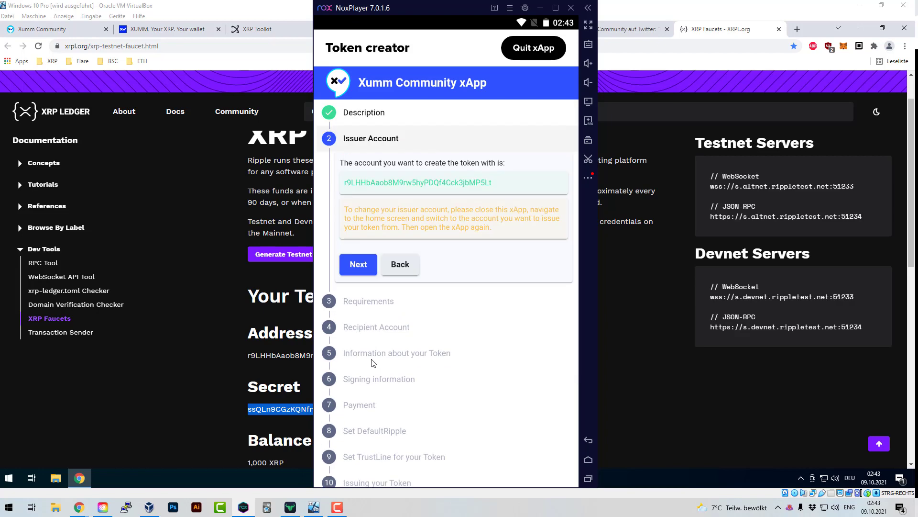
pyautogui.click(367, 266)
# - Tick all seven requirements, including the 50 XRP fee, and continue to Recipient Account
pyautogui.click(345, 238)
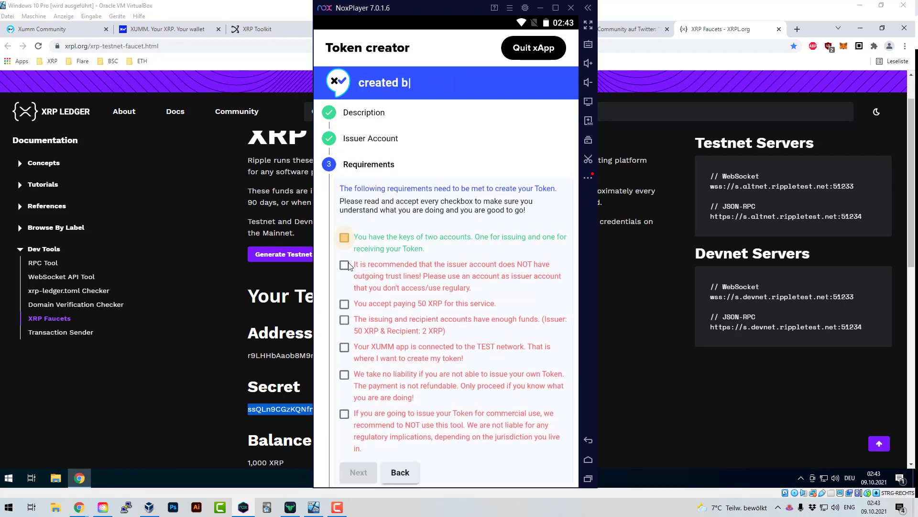
pyautogui.click(345, 265)
pyautogui.click(344, 304)
pyautogui.click(345, 320)
pyautogui.click(361, 376)
pyautogui.click(362, 414)
pyautogui.scroll(-1, 414, 292)
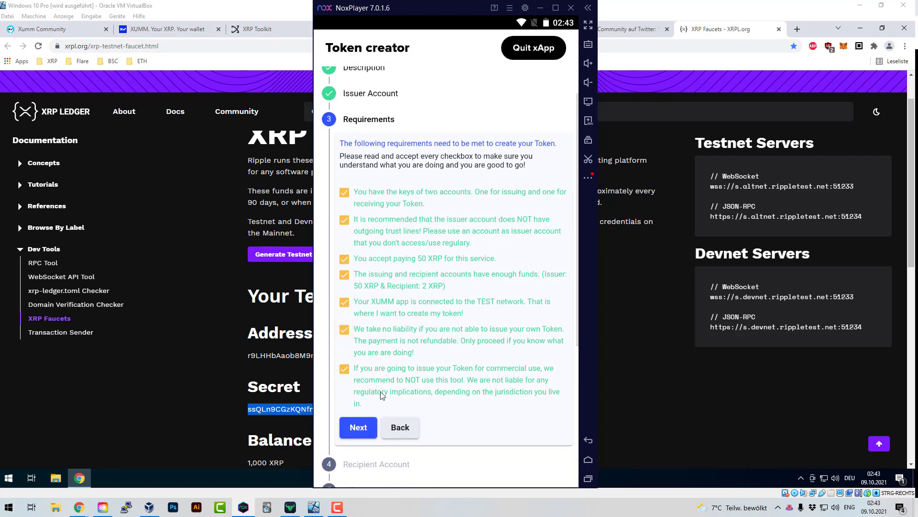
pyautogui.click(358, 427)
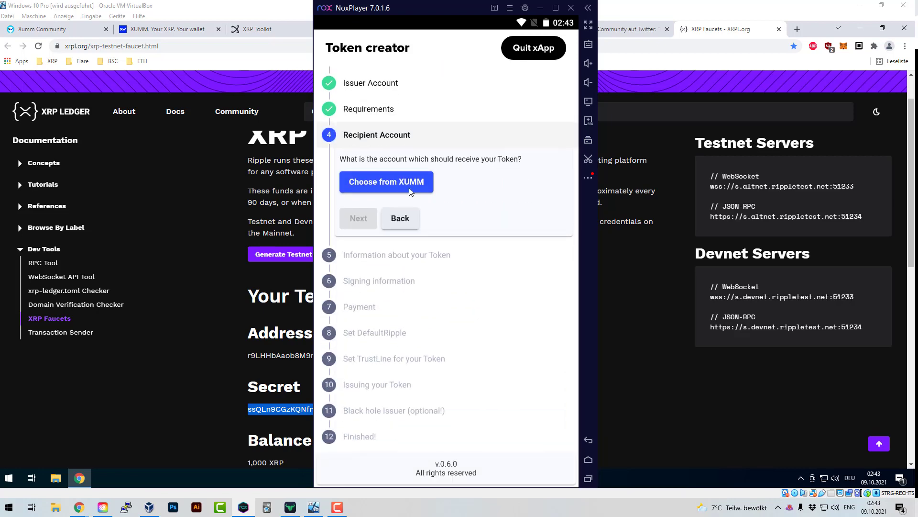
# - Attempt a recipient sign-in via Choose from XUMM, then cancel the passcode prompt
pyautogui.click(409, 182)
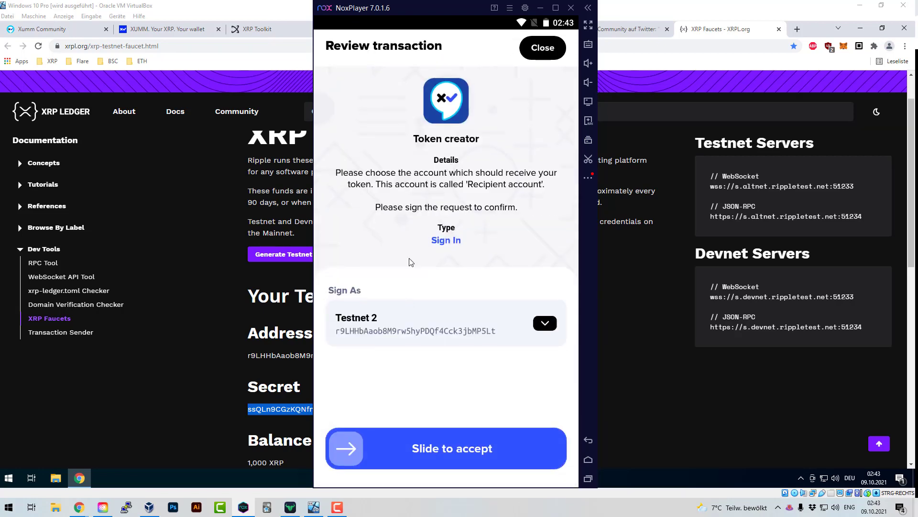
pyautogui.moveTo(346, 448); pyautogui.dragTo(523, 448)
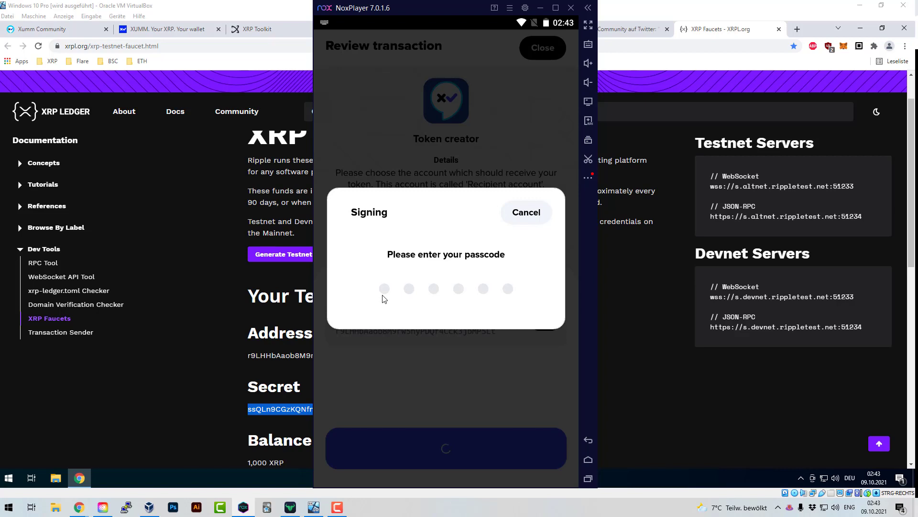
pyautogui.click(526, 213)
pyautogui.click(544, 49)
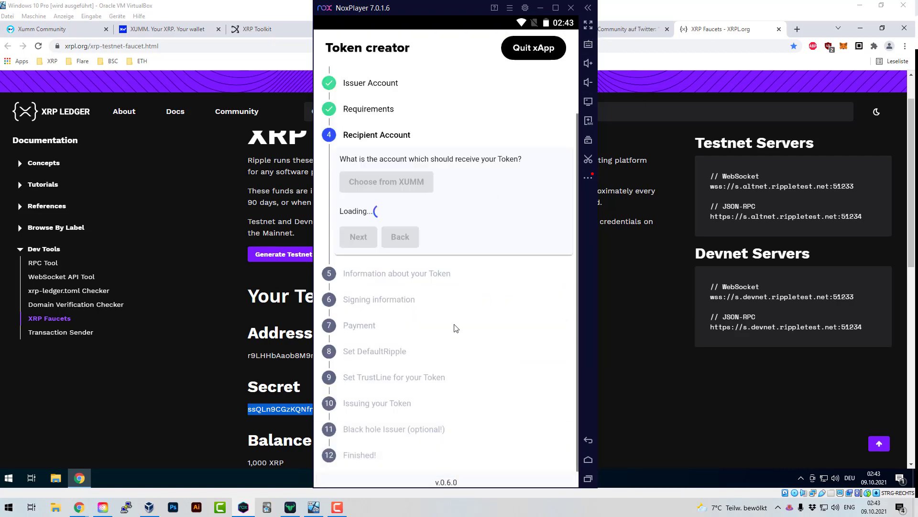
# - Sign in as Testnet 2 for the recipient, entering the passcode
pyautogui.click(411, 181)
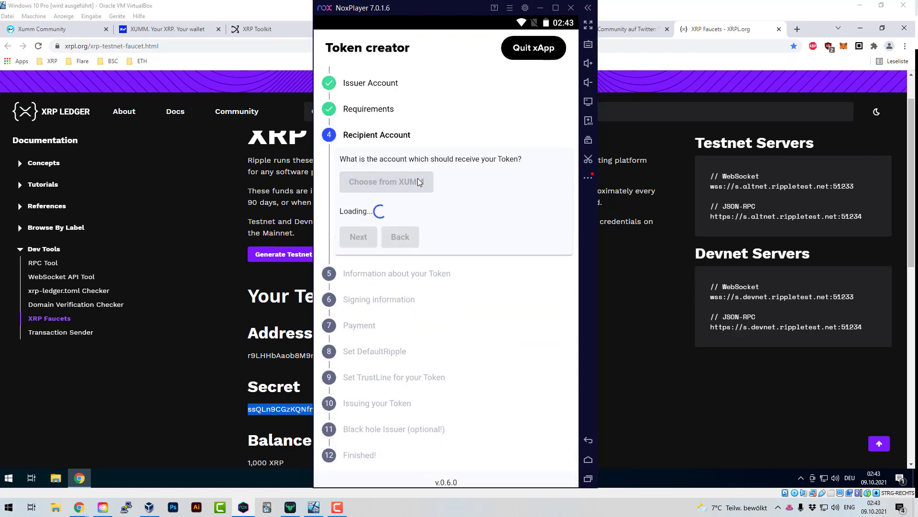
pyautogui.click(502, 324)
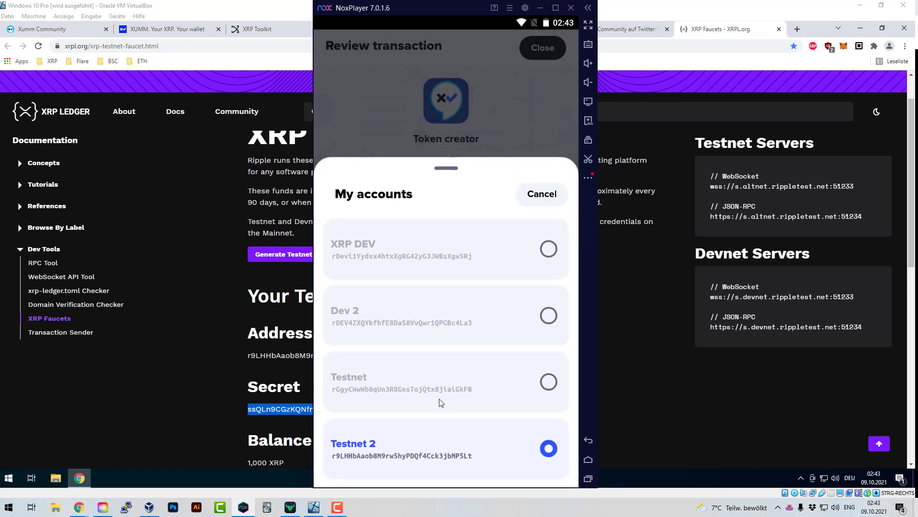
pyautogui.click(388, 463)
pyautogui.moveTo(349, 448); pyautogui.dragTo(534, 449)
pyautogui.click(506, 458)
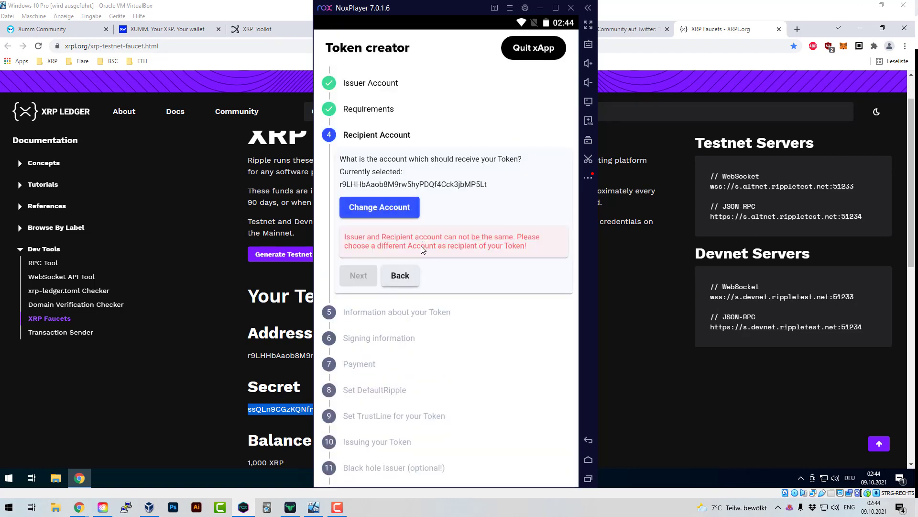
# - Change the recipient to the Testnet account, sign with its passcode, and continue
pyautogui.click(362, 258)
pyautogui.click(399, 322)
pyautogui.click(400, 371)
pyautogui.moveTo(349, 448); pyautogui.dragTo(545, 449)
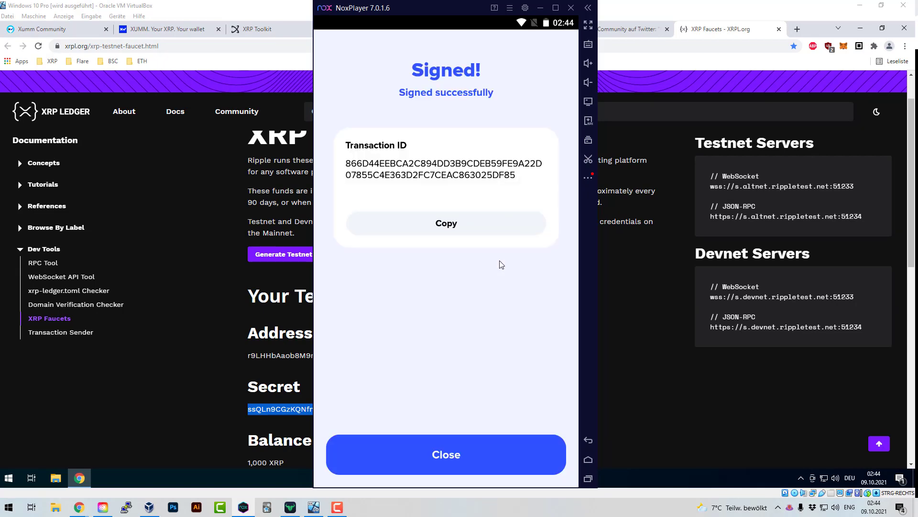
pyautogui.click(478, 455)
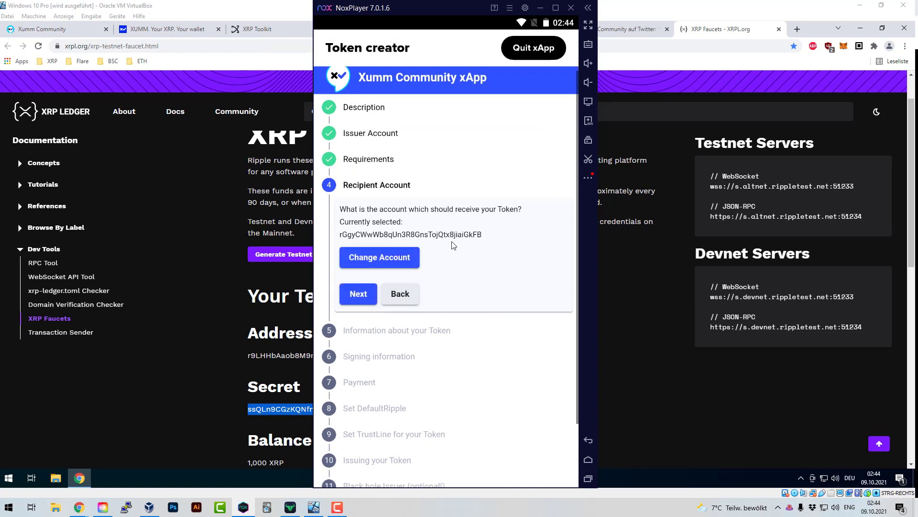
pyautogui.click(372, 281)
# - Enter currency code DEV with 10000 tokens and submit the token details
pyautogui.click(423, 235)
pyautogui.write('DEV')
pyautogui.click(380, 279)
pyautogui.write('1000')
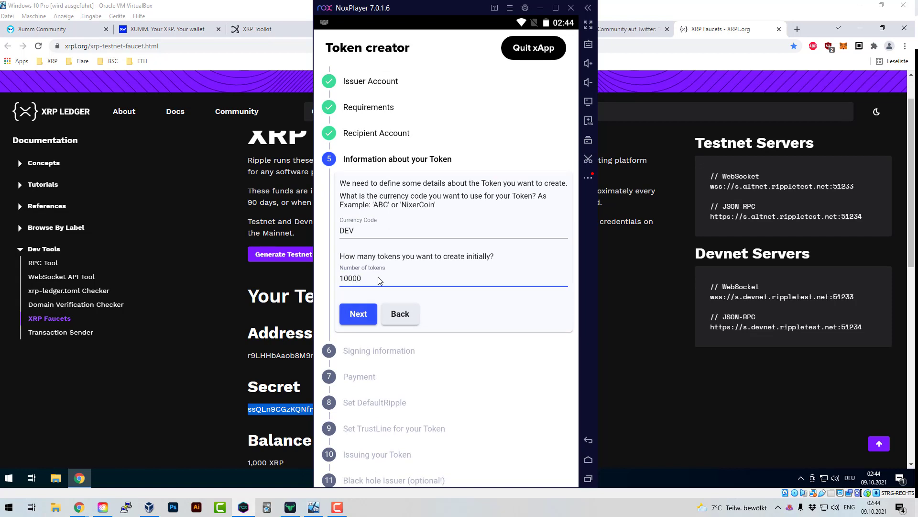
pyautogui.write('0')
pyautogui.click(360, 309)
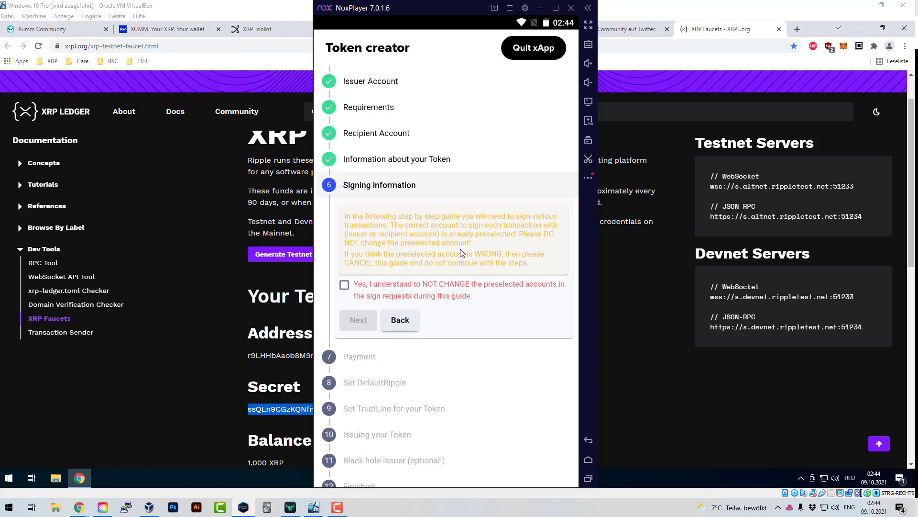
# - Acknowledge not changing the preselected accounts and continue to the Payment step
pyautogui.scroll(-1, 409, 264)
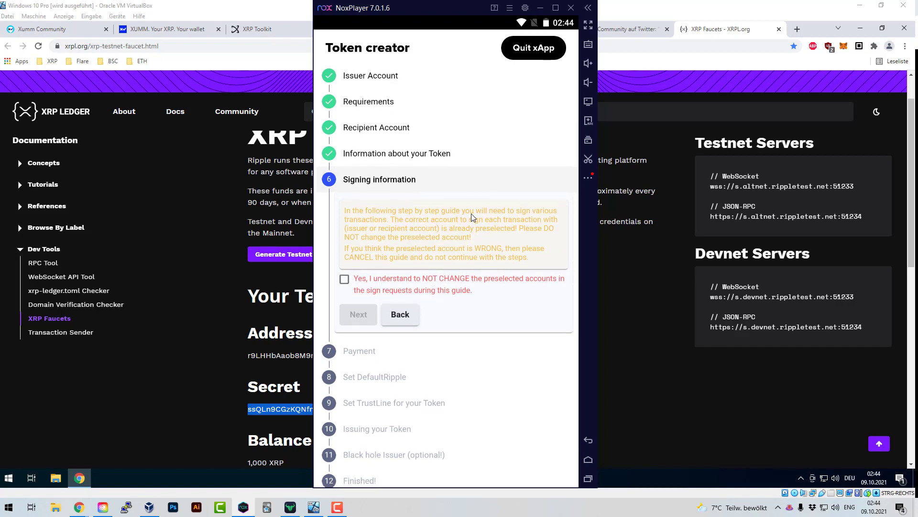
pyautogui.click(344, 279)
pyautogui.click(358, 314)
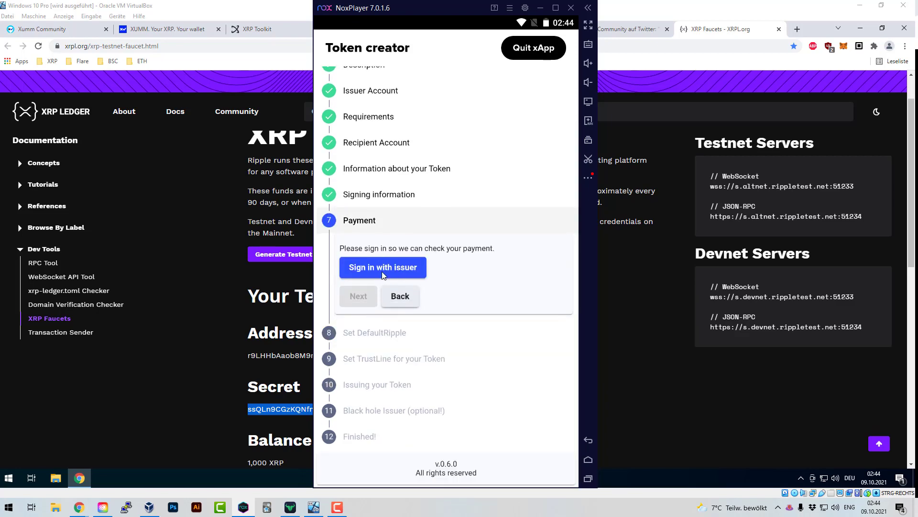
# - Sign in to the Token creator with the issuer account and approve it with the passcode
pyautogui.click(409, 267)
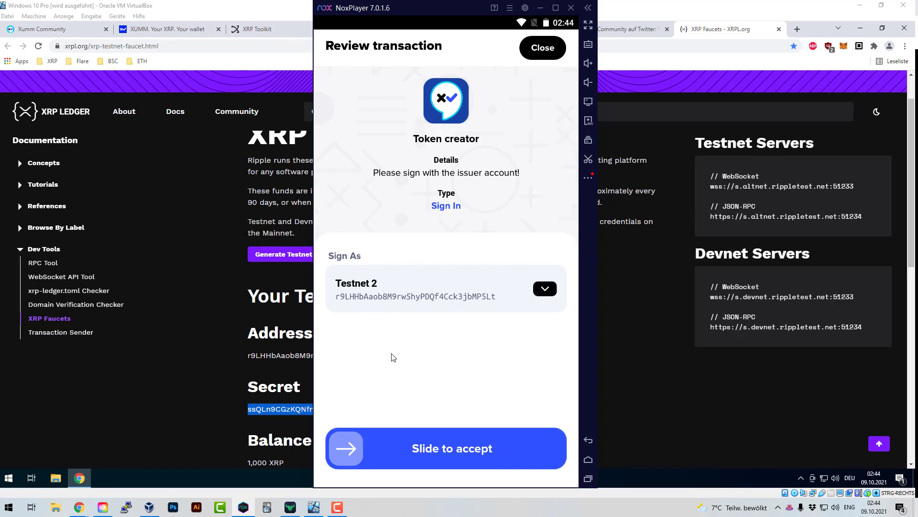
pyautogui.moveTo(362, 446); pyautogui.dragTo(671, 439)
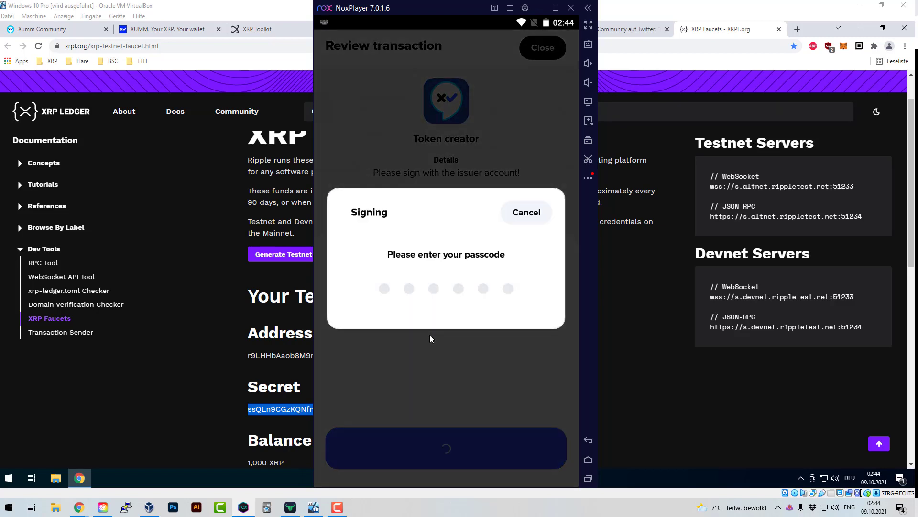
pyautogui.write('******')
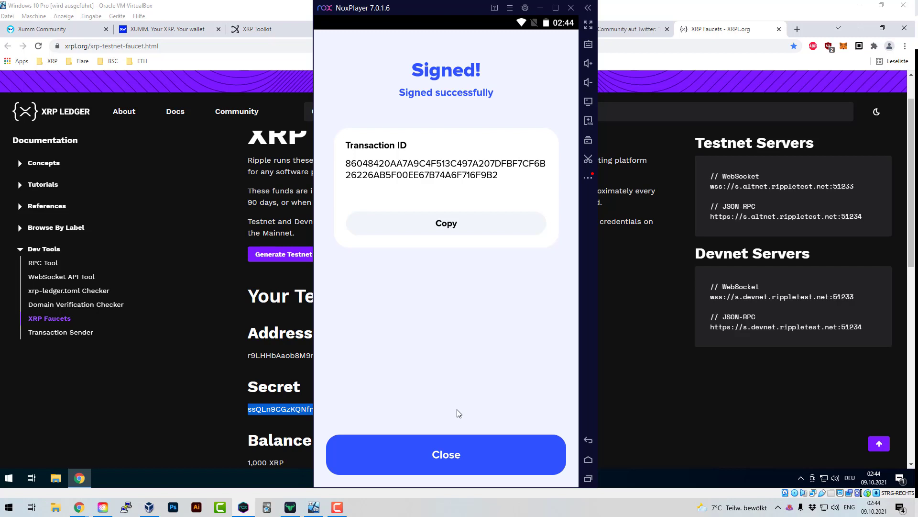
# - Pay the 50 XRP token creation fee from the issuer account and close the confirmation
pyautogui.click(376, 291)
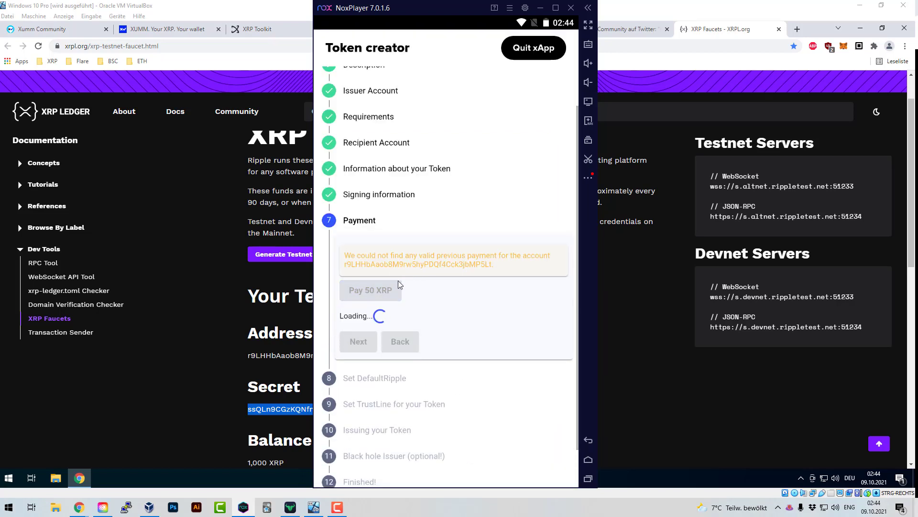
pyautogui.moveTo(407, 395); pyautogui.dragTo(412, 233)
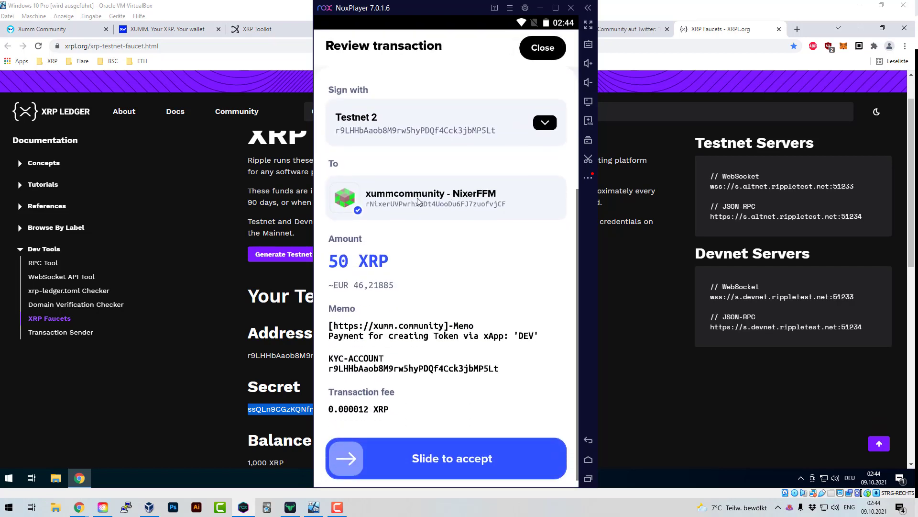
pyautogui.scroll(-1, 426, 279)
pyautogui.moveTo(345, 448); pyautogui.dragTo(535, 448)
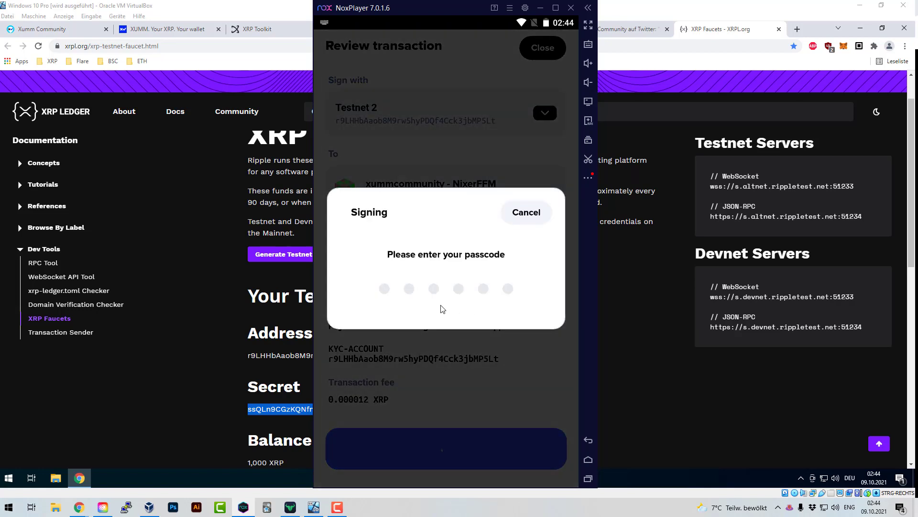
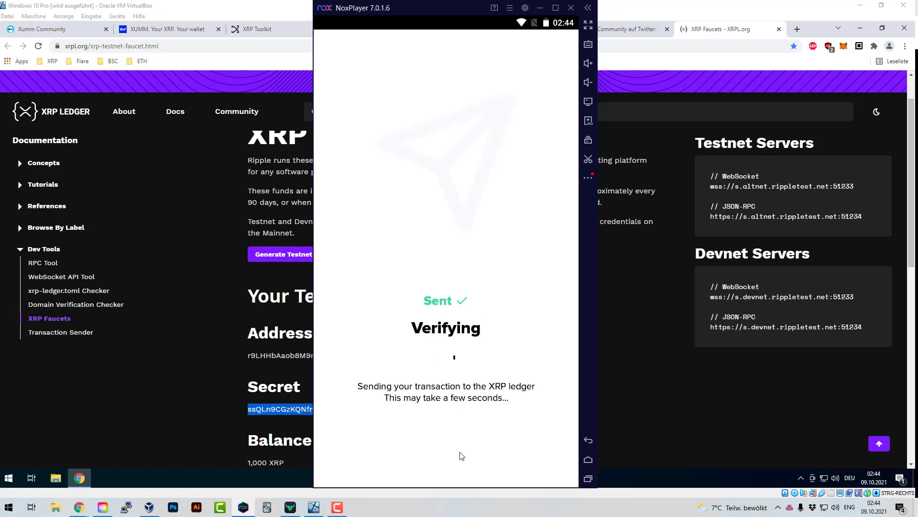
pyautogui.click(447, 441)
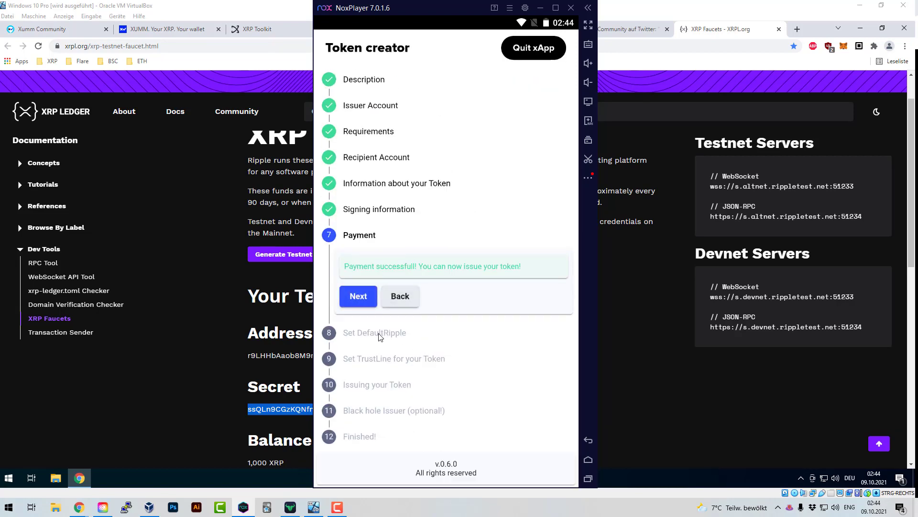
# - Enable DefaultRipple on the issuer account with the passcode, then advance to step 9, Set TrustLine
pyautogui.click(360, 301)
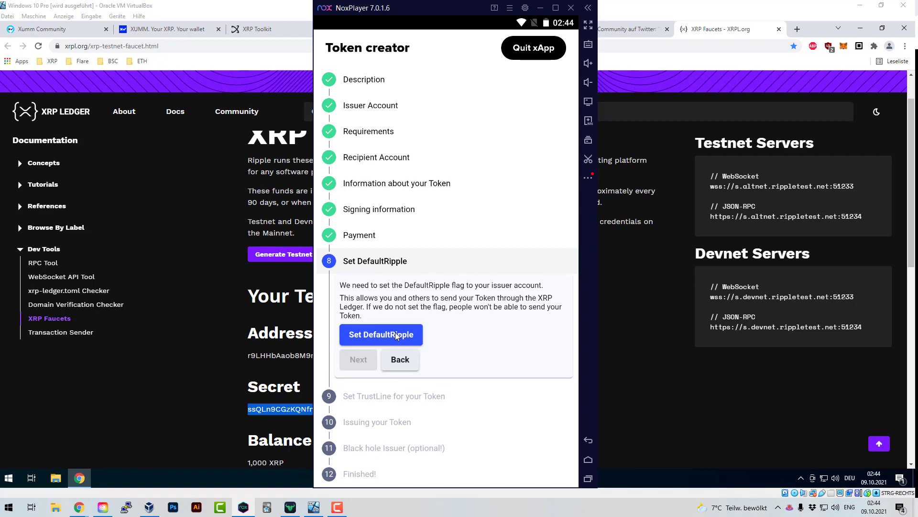
pyautogui.click(396, 336)
pyautogui.moveTo(385, 458); pyautogui.dragTo(546, 459)
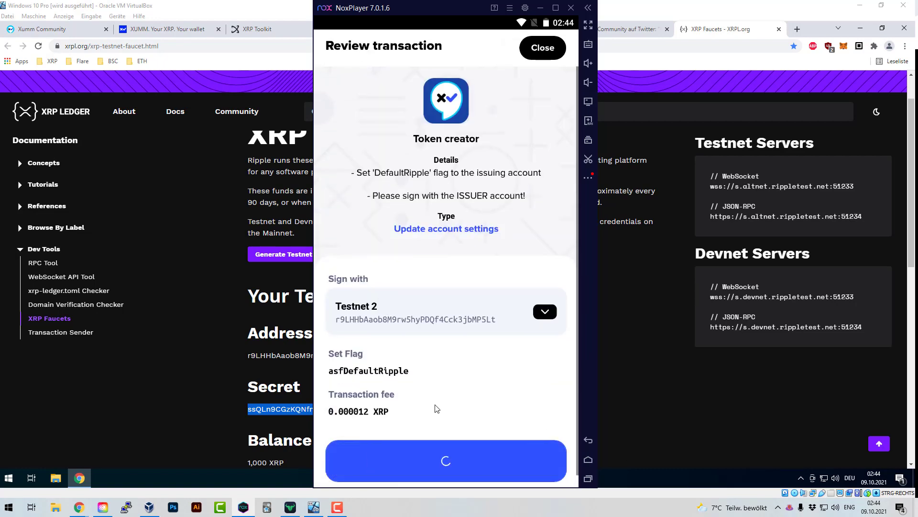
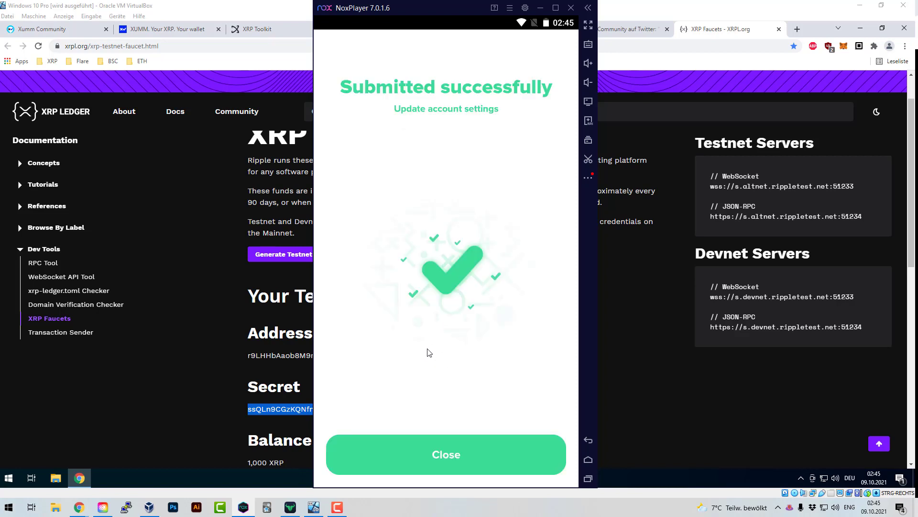
pyautogui.click(511, 448)
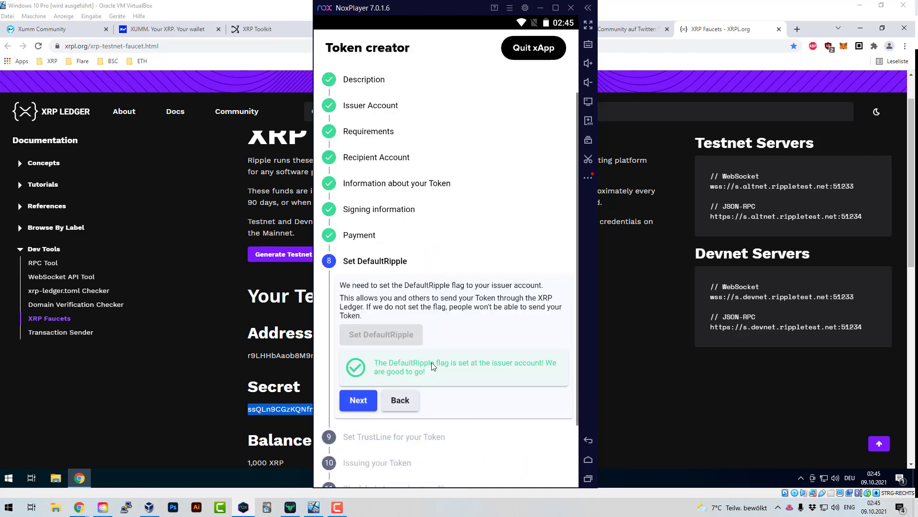
pyautogui.click(364, 401)
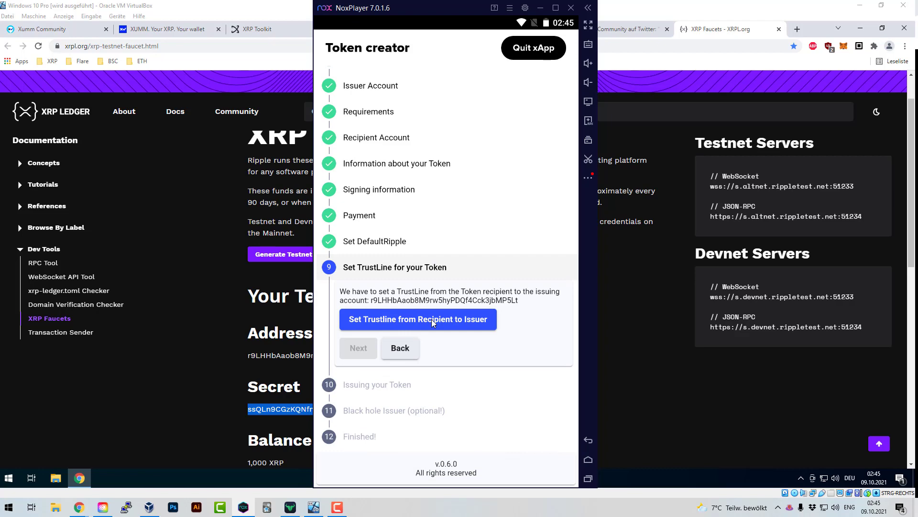
# - Sign the recipient's TrustSet to the issuer, accepting the issuer warning, and dismiss the success screen
pyautogui.click(431, 320)
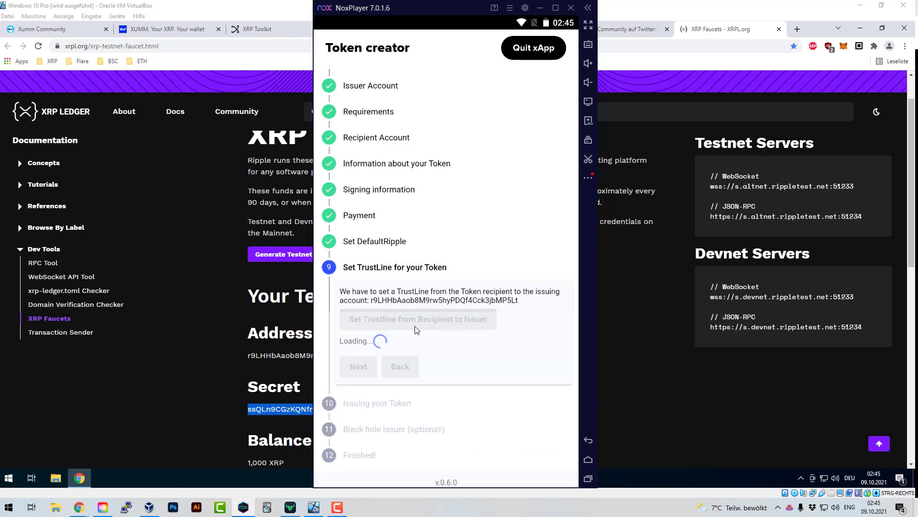
pyautogui.scroll(-4, 414, 403)
pyautogui.moveTo(345, 448); pyautogui.dragTo(523, 448)
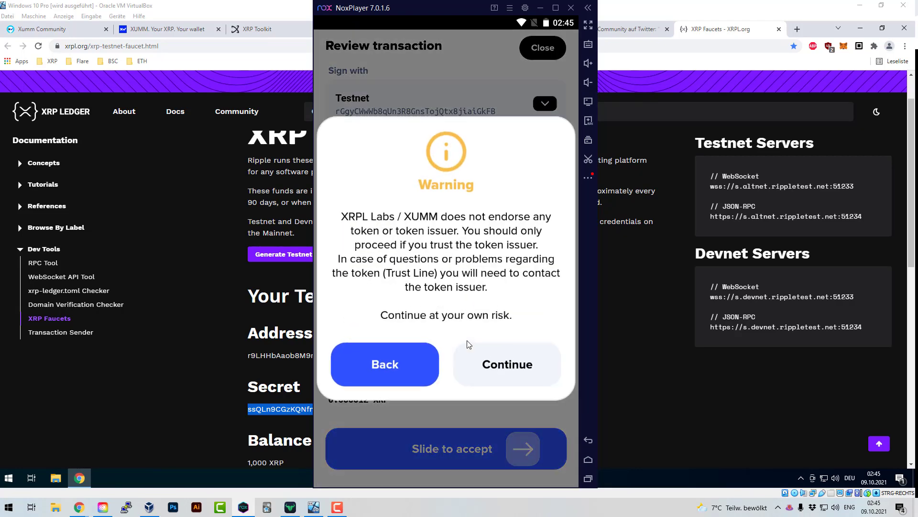
pyautogui.click(525, 360)
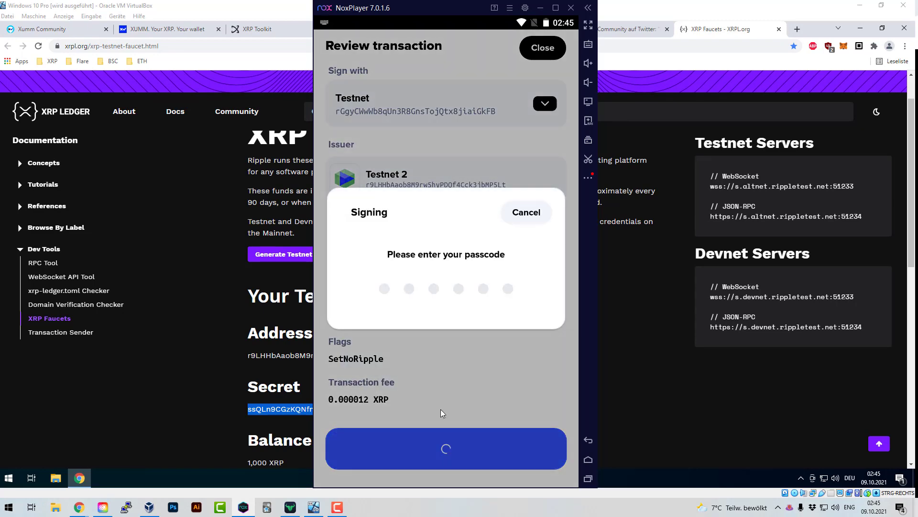
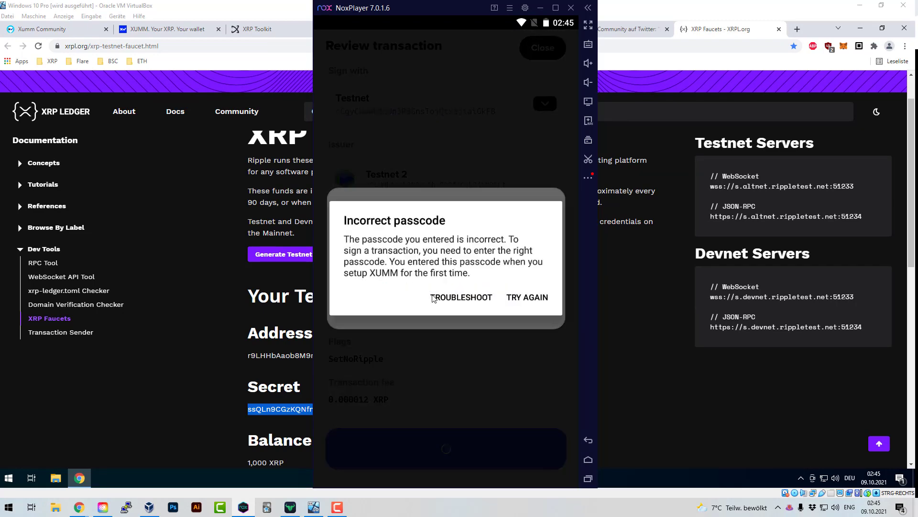
pyautogui.click(531, 297)
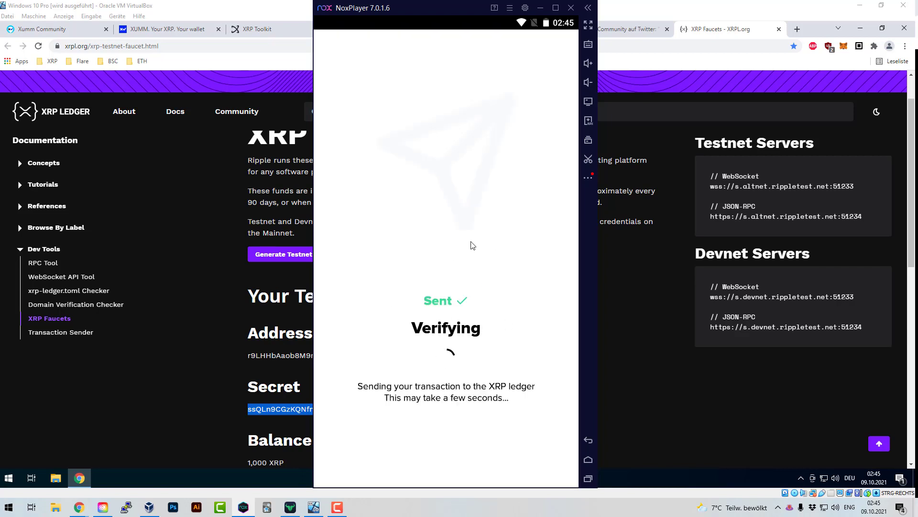
pyautogui.click(515, 454)
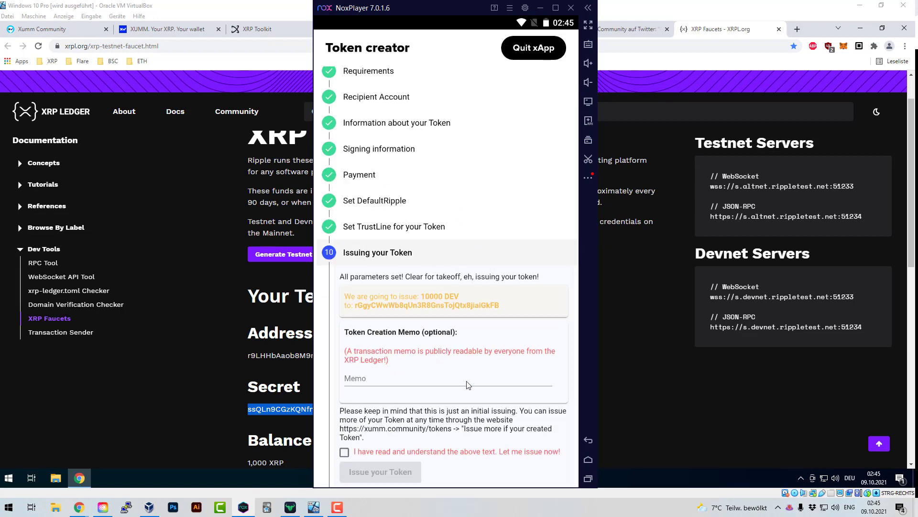
# - Acknowledge the initial-issuing notice, issue 10000 DEV to the Testnet recipient, and close the success screen
pyautogui.click(382, 283)
pyautogui.click(344, 349)
pyautogui.click(403, 348)
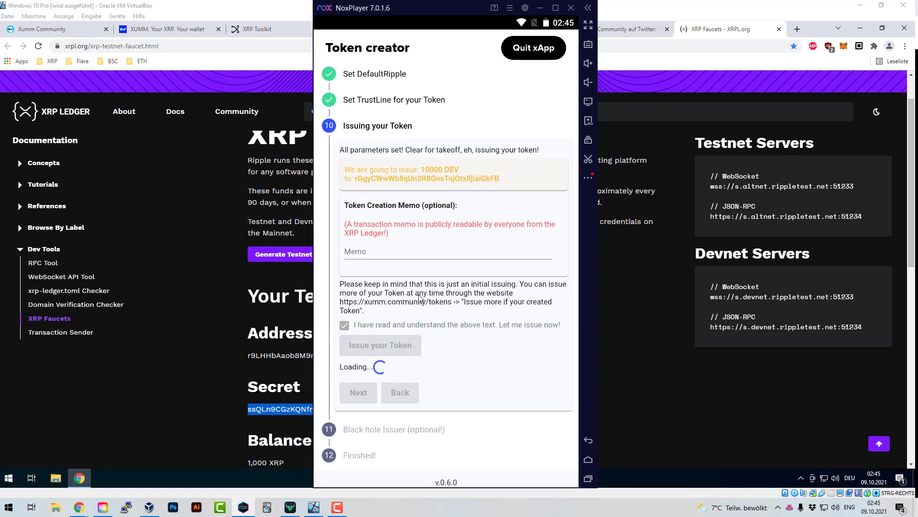
pyautogui.scroll(-5, 424, 299)
pyautogui.moveTo(349, 448); pyautogui.dragTo(580, 415)
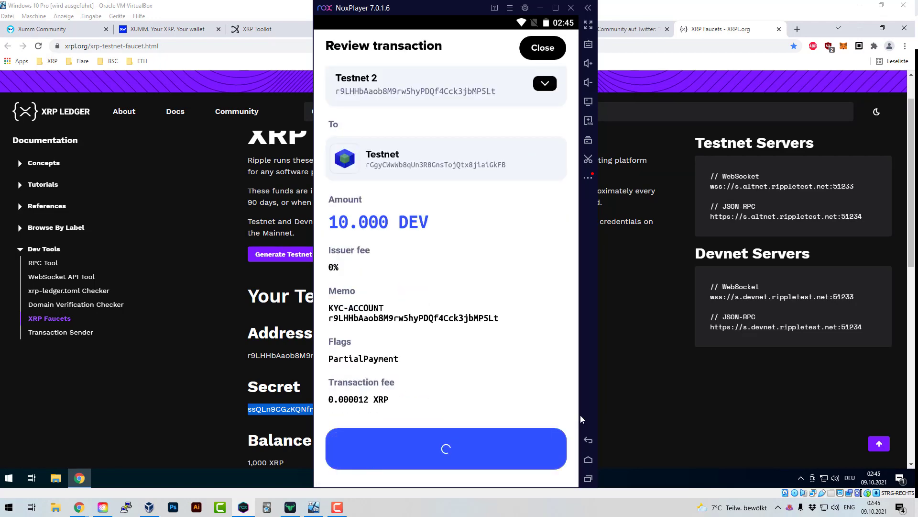
pyautogui.write('000000')
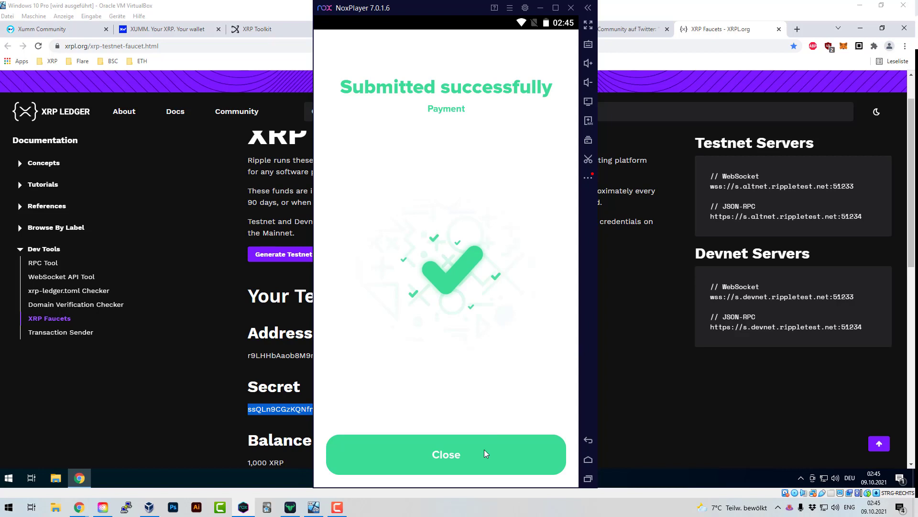
pyautogui.click(487, 447)
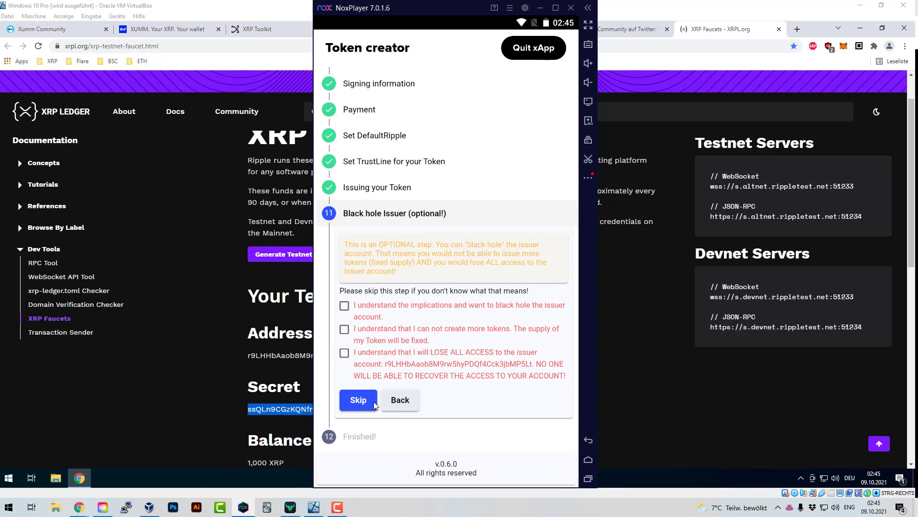
pyautogui.click(356, 402)
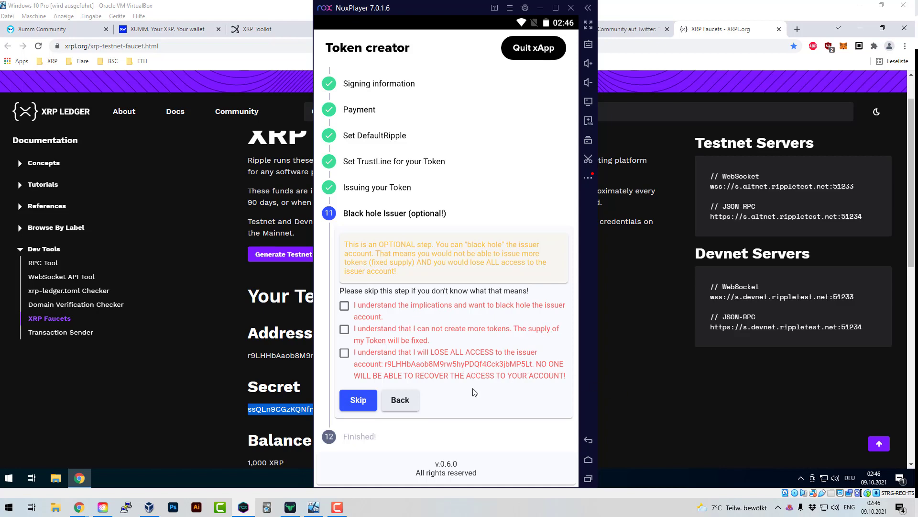
pyautogui.click(651, 395)
# - Open xrpscan.com in a new tab and search for the Account One account
pyautogui.hotkey('ctrl', 't')
pyautogui.write('xrpsc')
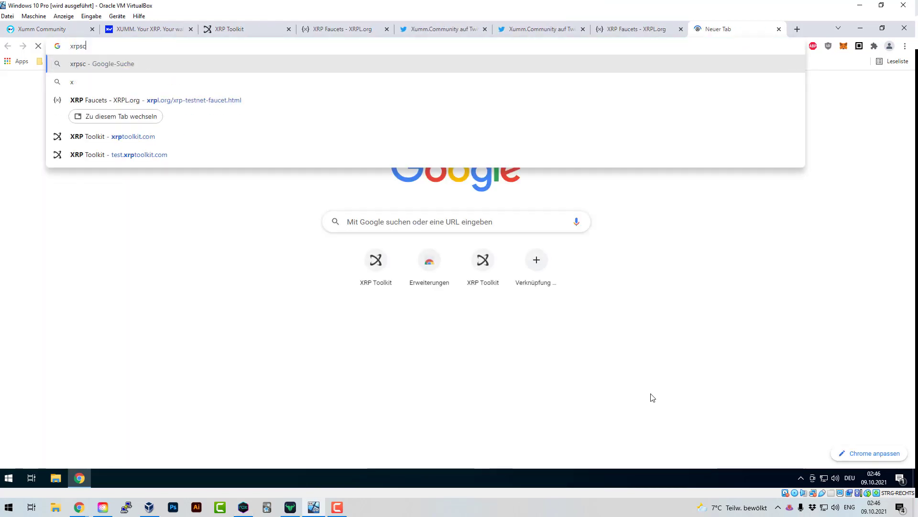
pyautogui.write('an.com')
pyautogui.press('Return')
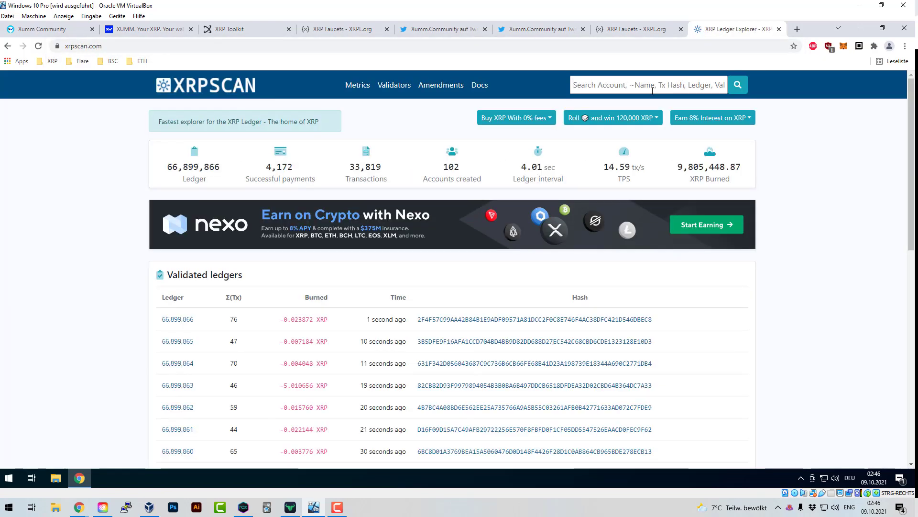
pyautogui.write('account one')
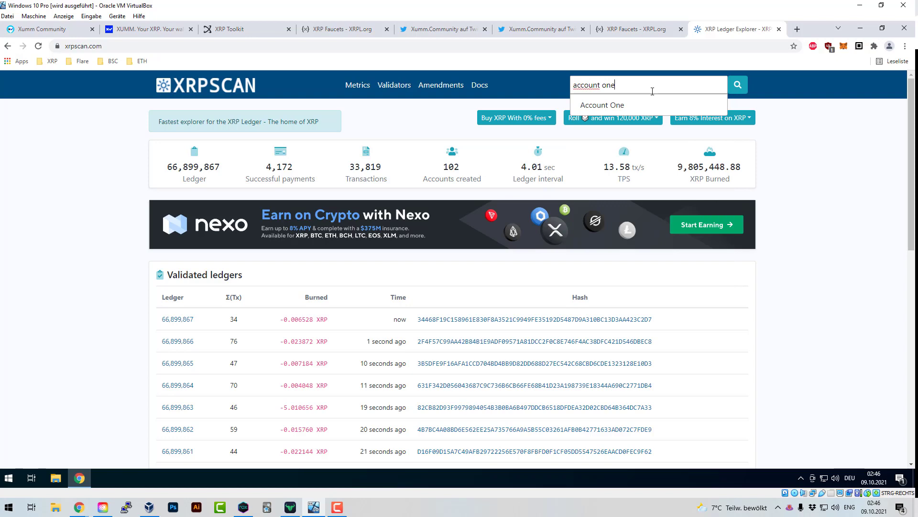
pyautogui.click(662, 104)
pyautogui.click(737, 84)
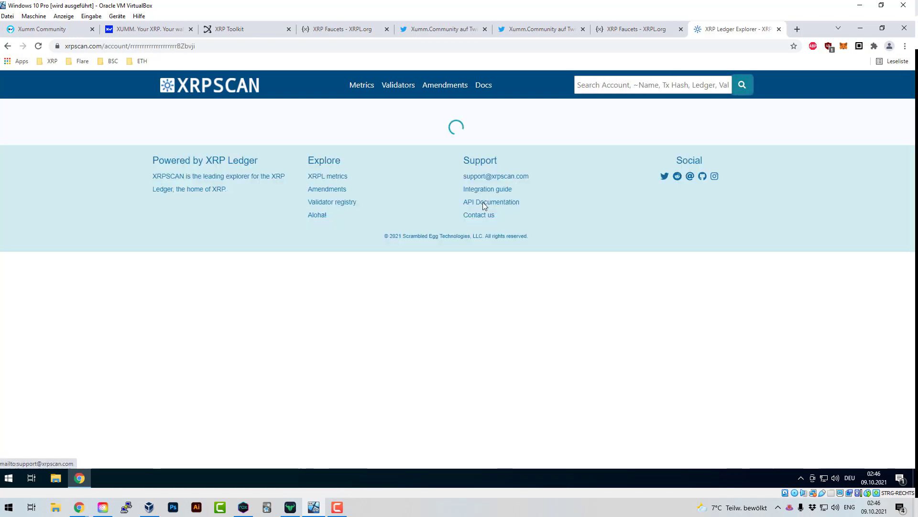
# - Review the Account One page, balance 630.292988 XRP, then return to the Token creator
pyautogui.scroll(-1, 287, 211)
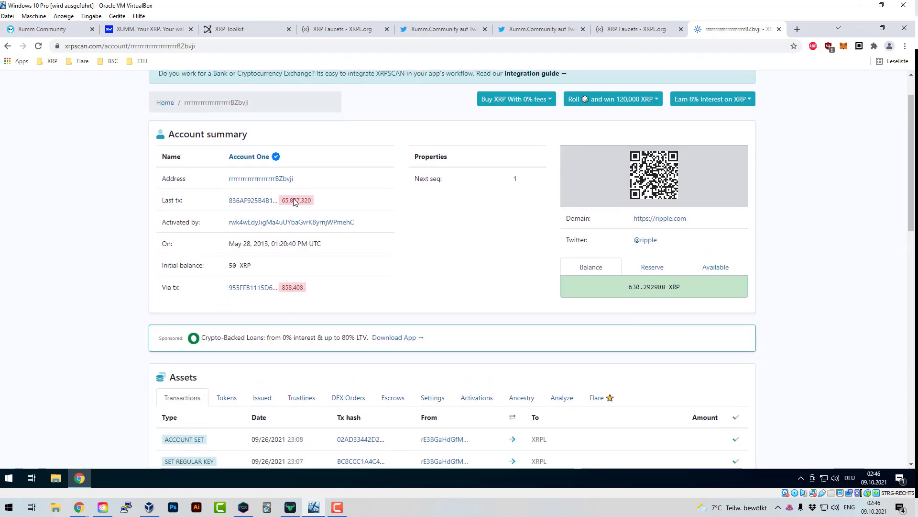
pyautogui.scroll(1, 294, 201)
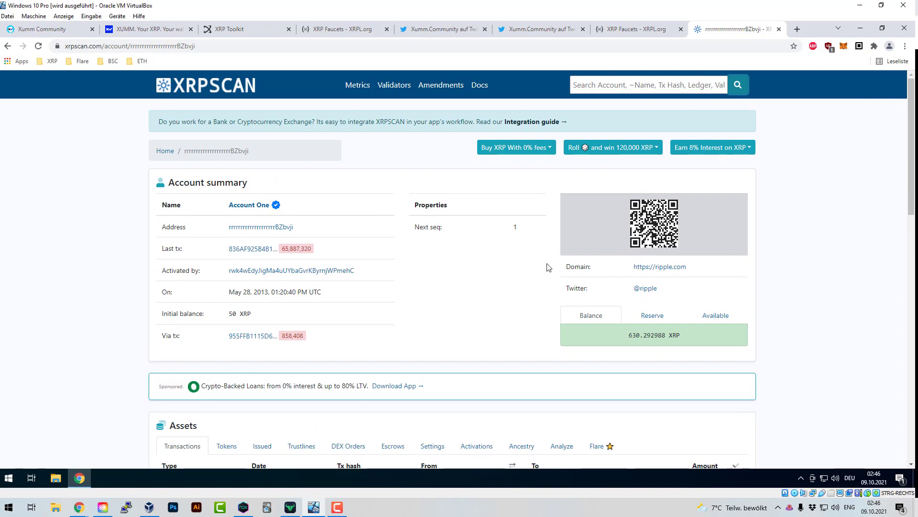
pyautogui.scroll(-4, 492, 244)
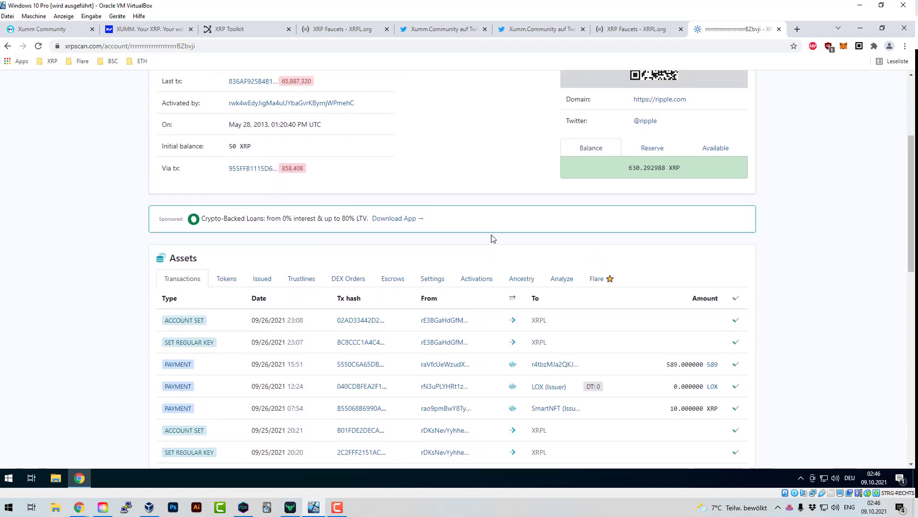
pyautogui.scroll(2, 494, 238)
pyautogui.scroll(-1, 486, 251)
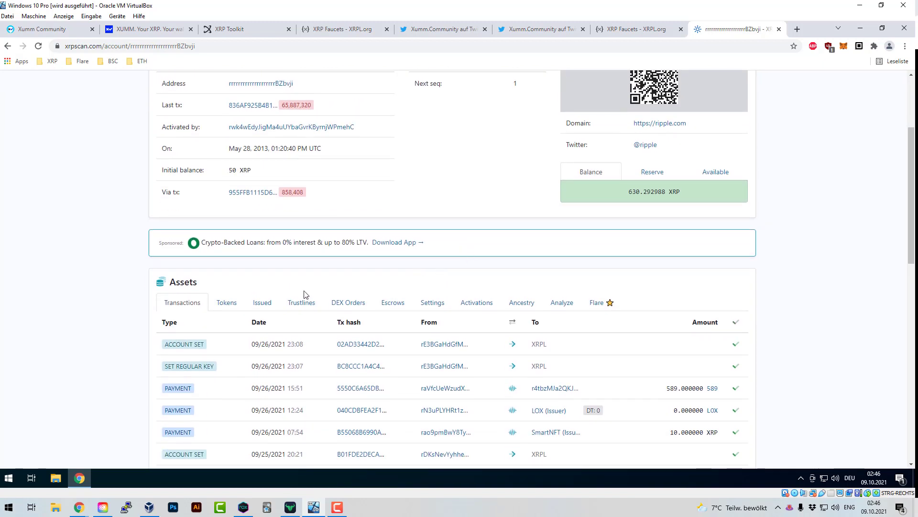
pyautogui.doubleClick(211, 365)
pyautogui.scroll(-2, 478, 306)
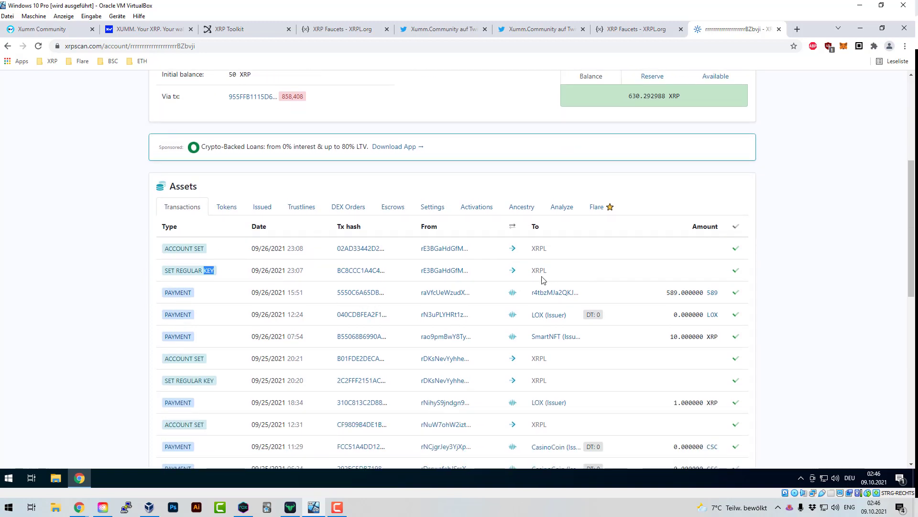
pyautogui.click(187, 271)
pyautogui.scroll(3, 359, 182)
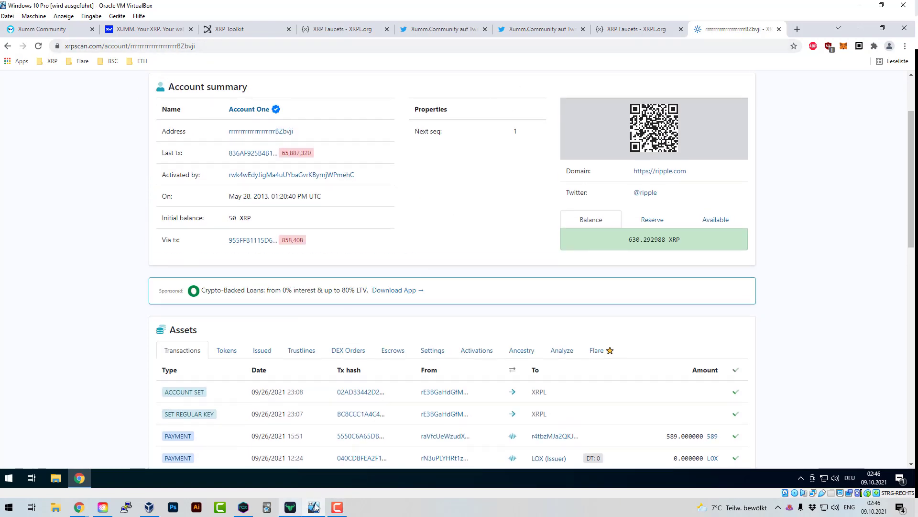
pyautogui.click(243, 507)
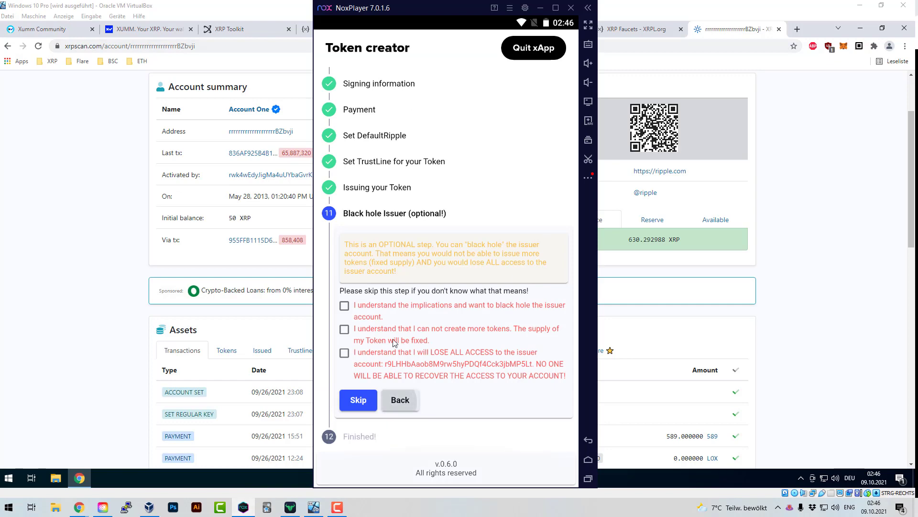
# - Skip the black hole step, close the Token creator, and switch to the Testnet account holding 10.000 DEV
pyautogui.click(374, 405)
pyautogui.click(455, 426)
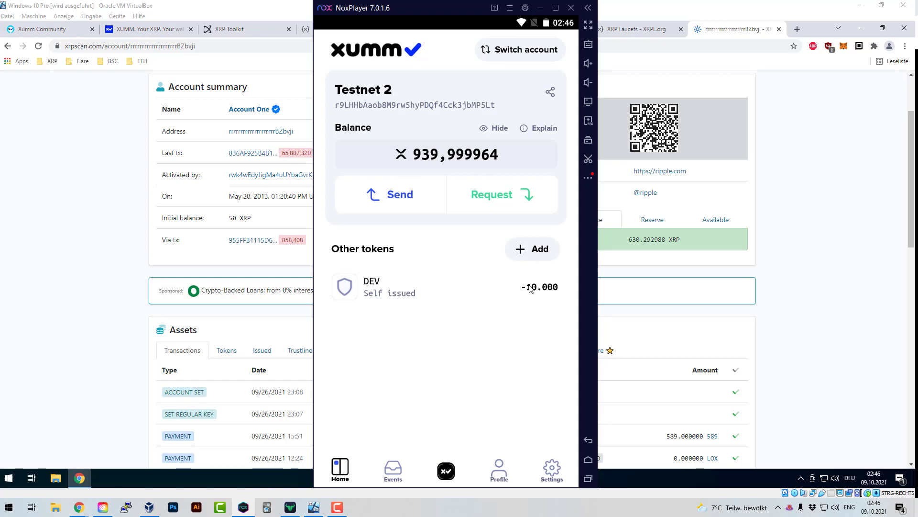
pyautogui.click(520, 53)
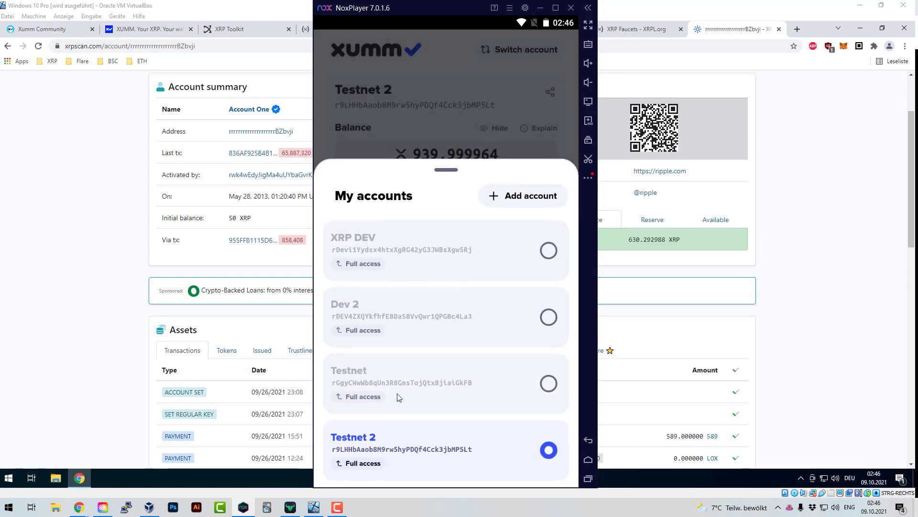
pyautogui.click(396, 393)
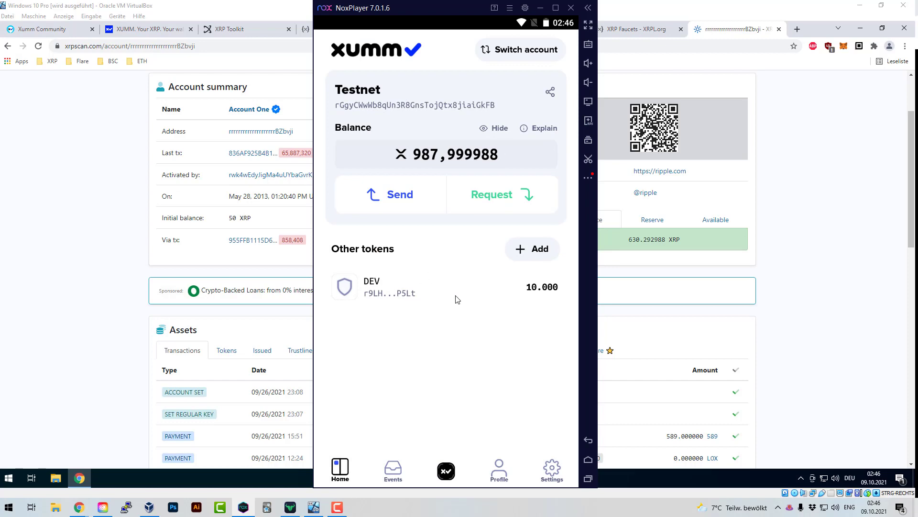
pyautogui.click(519, 52)
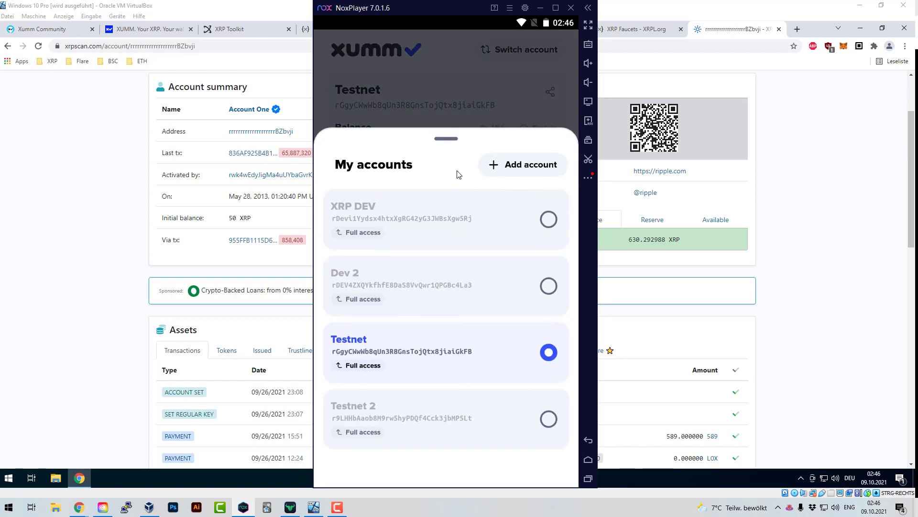
pyautogui.click(472, 125)
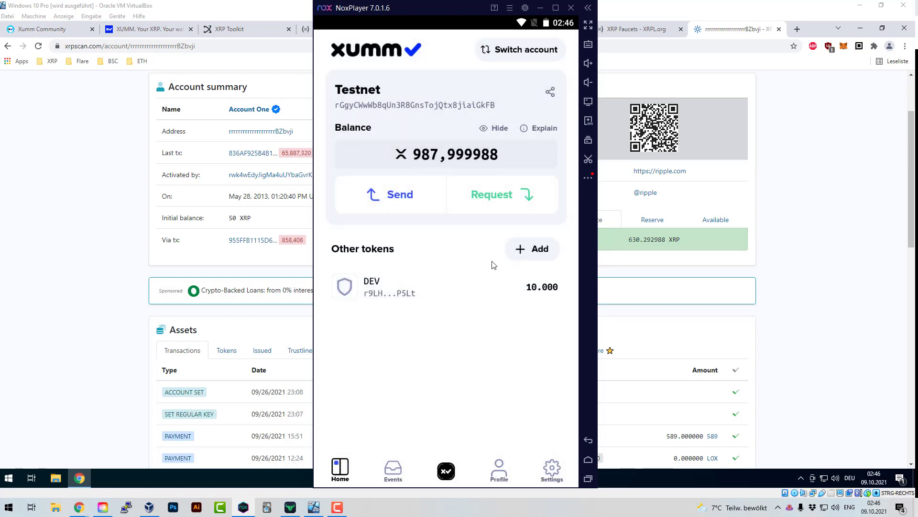
# - Send 100 DEV from Testnet to Testnet 2 with the passcode, then make Testnet 2 active
pyautogui.click(411, 196)
pyautogui.click(445, 217)
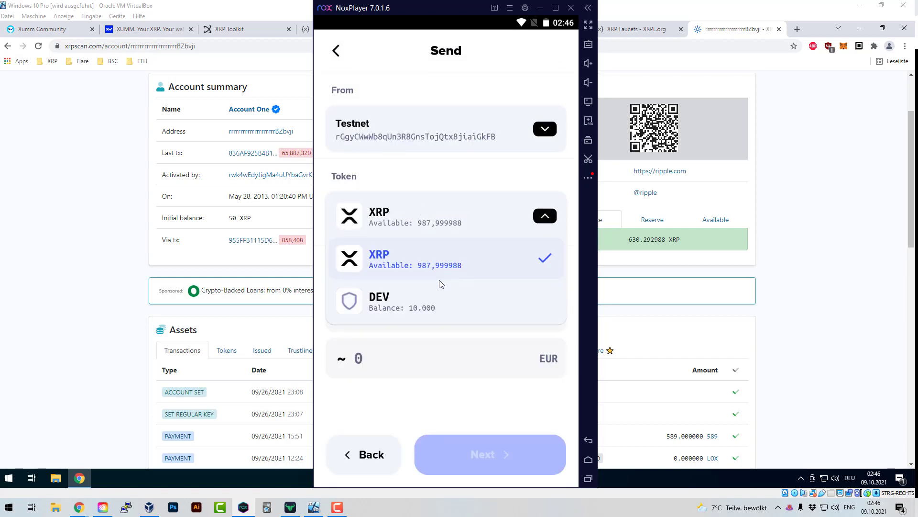
pyautogui.click(410, 298)
pyautogui.write('100')
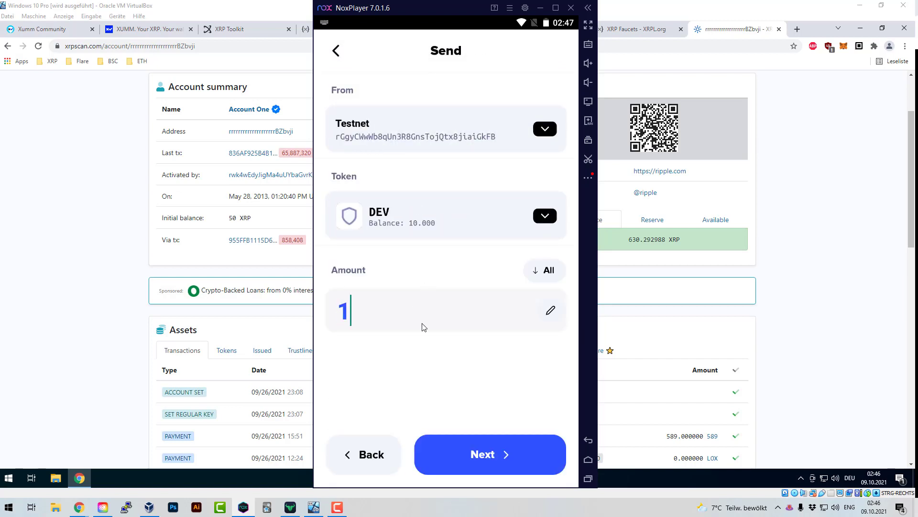
pyautogui.click(503, 443)
pyautogui.click(416, 240)
pyautogui.click(507, 466)
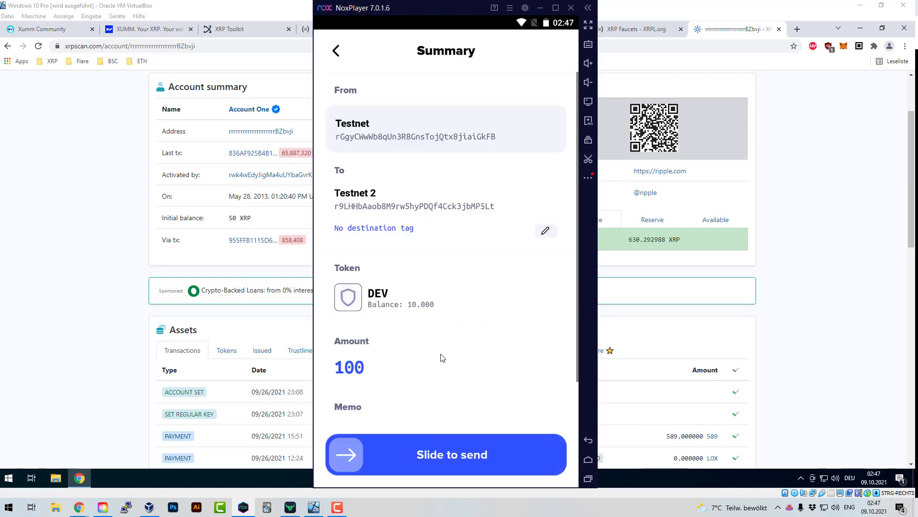
pyautogui.moveTo(357, 453); pyautogui.dragTo(540, 454)
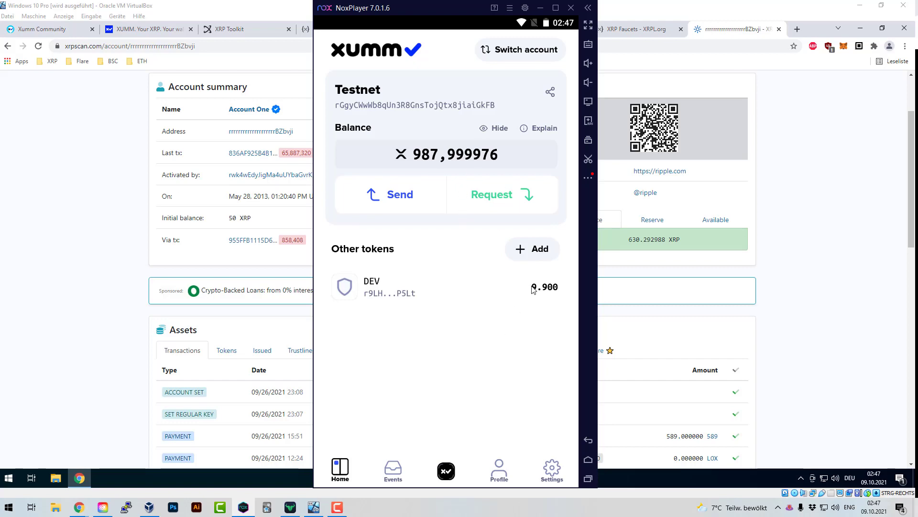
pyautogui.click(528, 53)
pyautogui.click(425, 437)
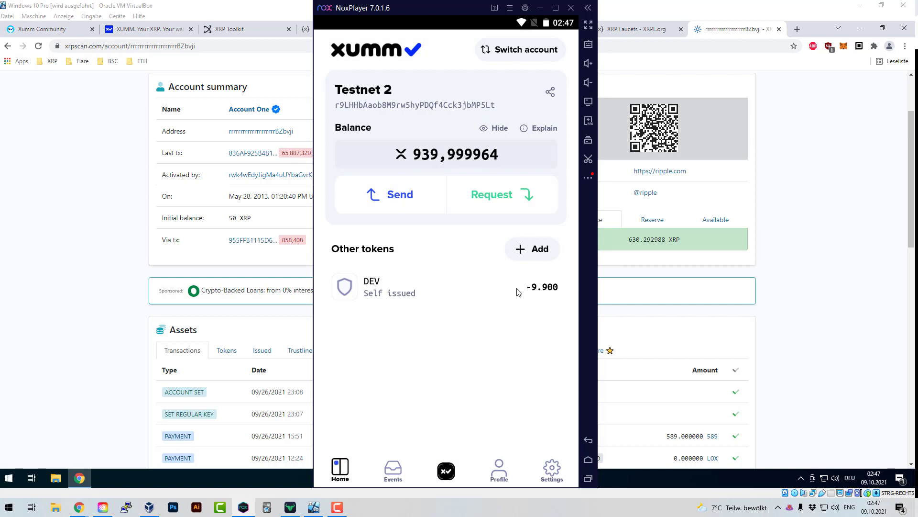
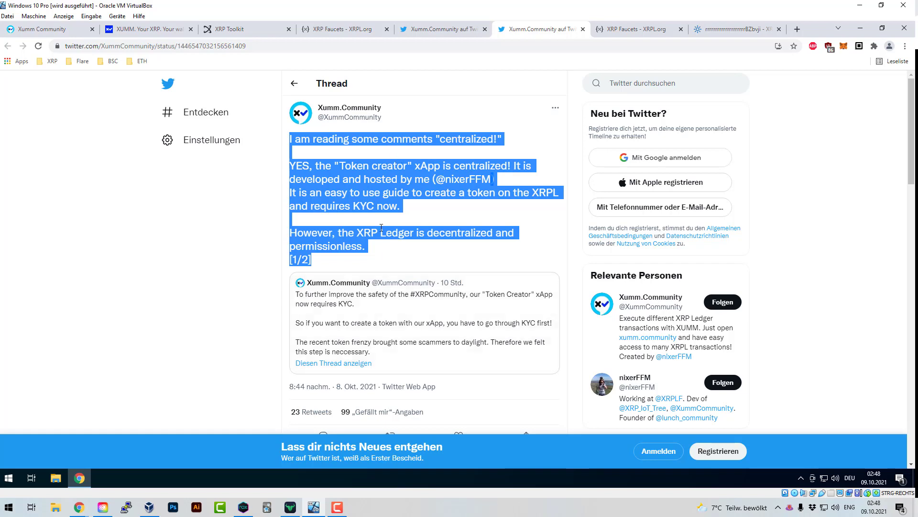
# - Highlight the Token creator xApp and KYC-required token guide sentences in the main tweet
pyautogui.scroll(-6, 281, 254)
pyautogui.scroll(5, 281, 254)
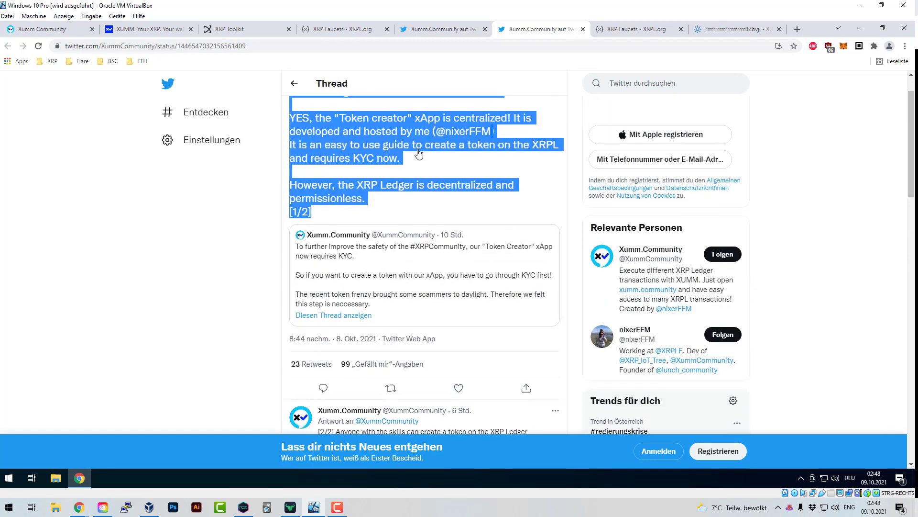
pyautogui.scroll(-3, 330, 297)
pyautogui.scroll(4, 329, 296)
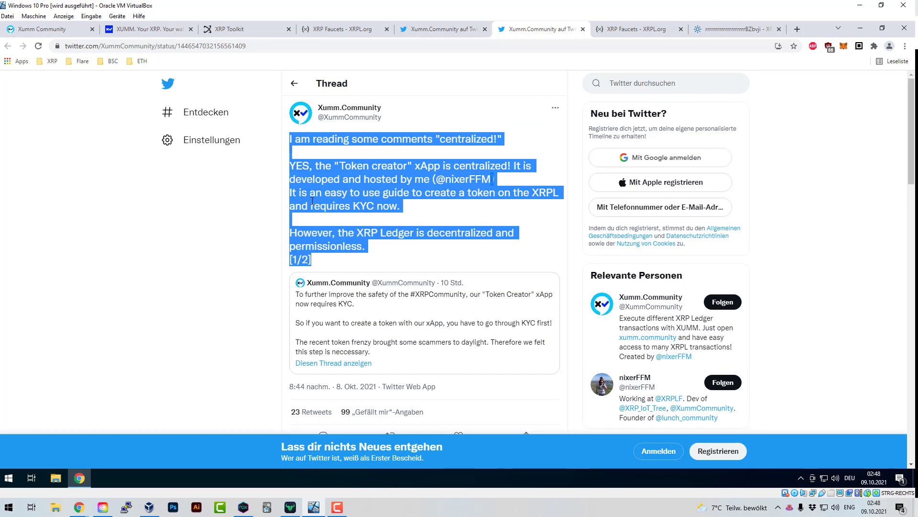
pyautogui.click(310, 167)
pyautogui.moveTo(303, 166); pyautogui.dragTo(440, 166)
pyautogui.click(508, 166)
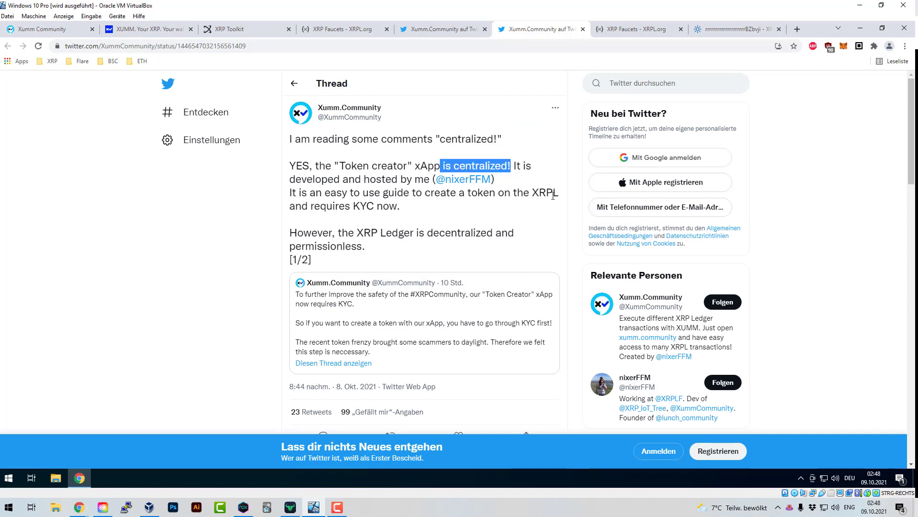
pyautogui.doubleClick(426, 167)
pyautogui.moveTo(403, 167); pyautogui.dragTo(333, 163)
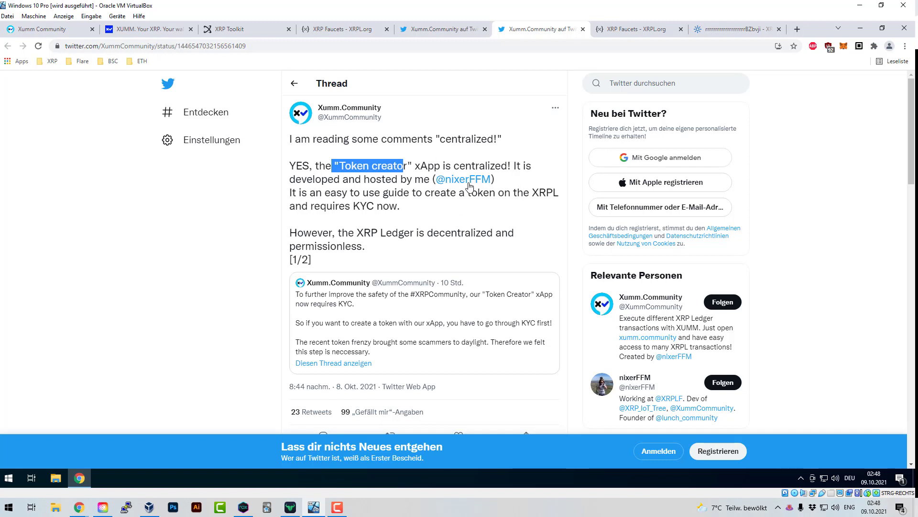
pyautogui.click(514, 165)
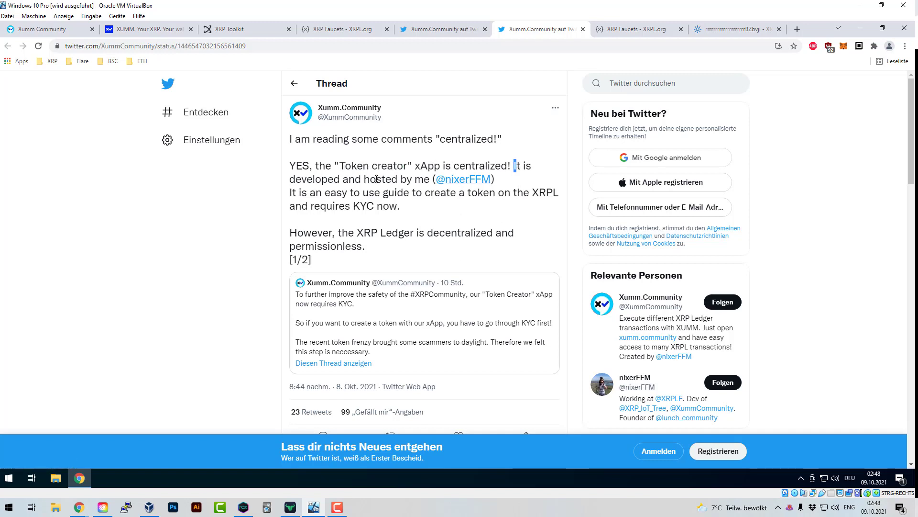
pyautogui.moveTo(371, 180); pyautogui.dragTo(485, 186)
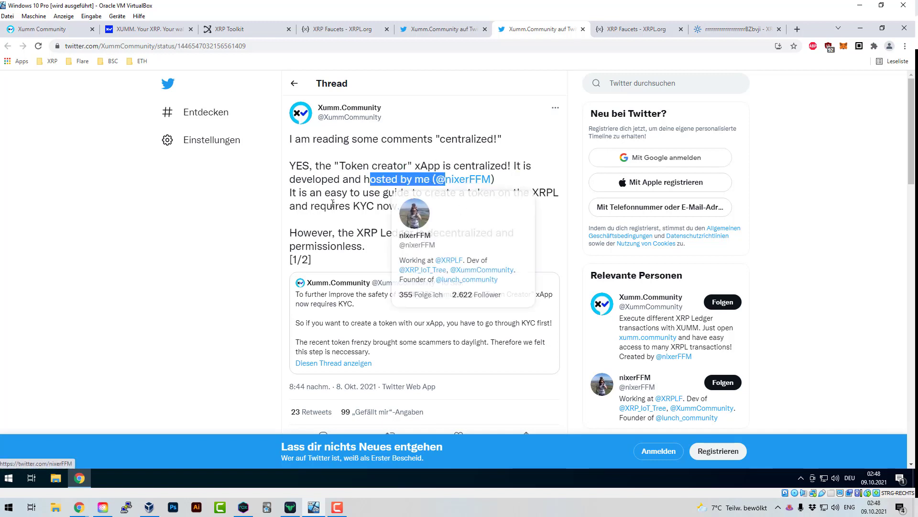
pyautogui.click(303, 195)
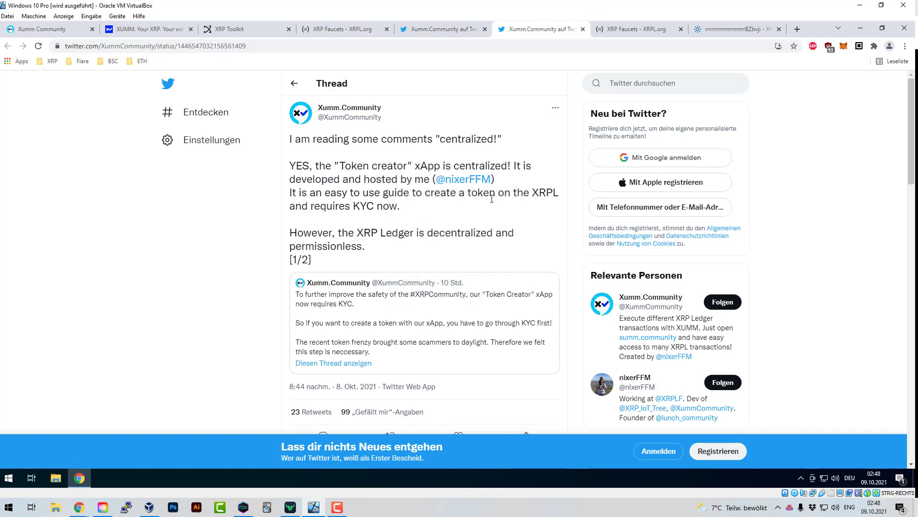
pyautogui.moveTo(407, 207); pyautogui.dragTo(302, 189)
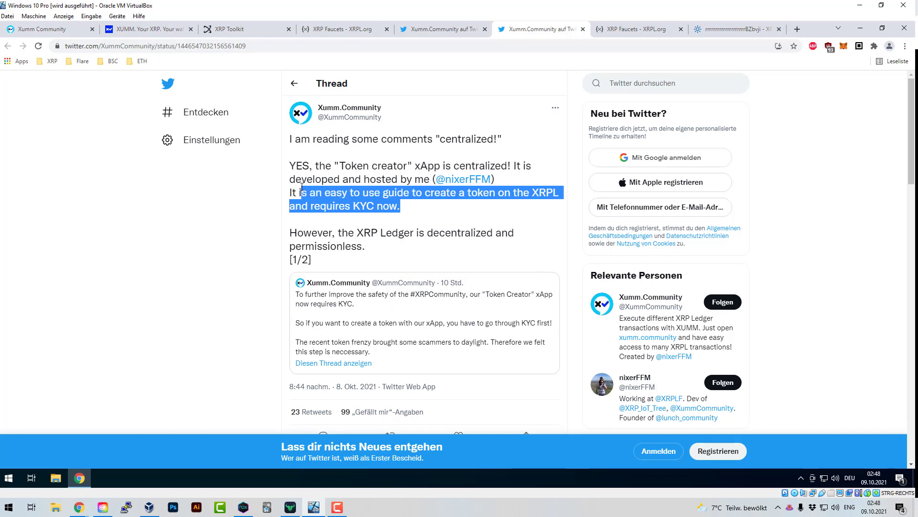
# - Highlight that the XRP Ledger is permissionless and the reply's "and not requiring KYC"
pyautogui.scroll(-1, 392, 229)
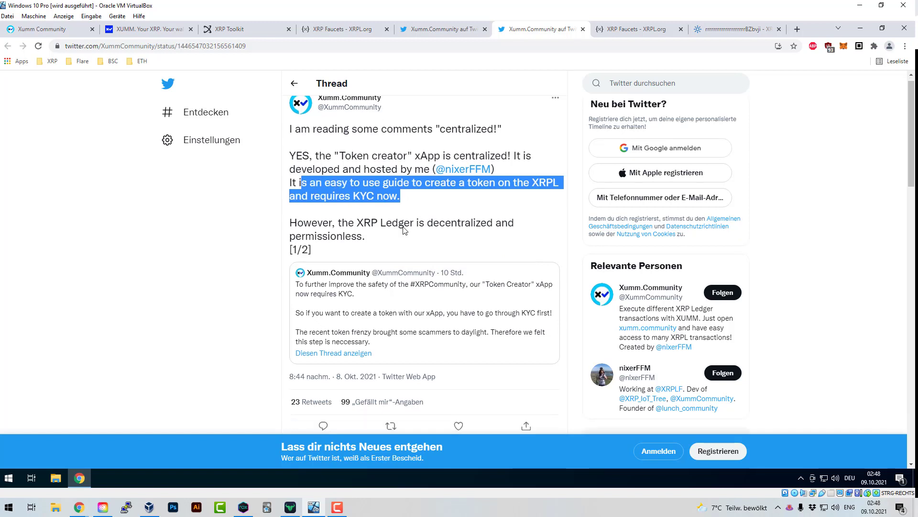
pyautogui.moveTo(389, 211); pyautogui.dragTo(290, 184)
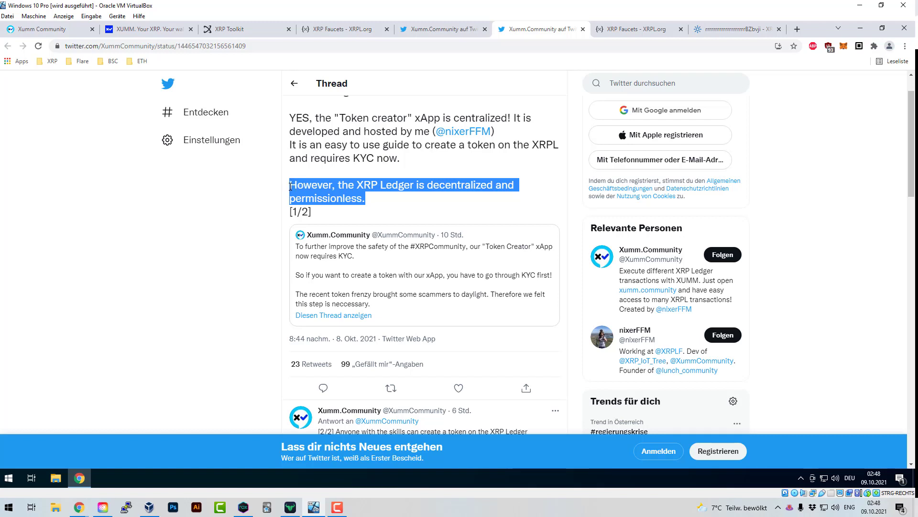
pyautogui.scroll(-3, 367, 200)
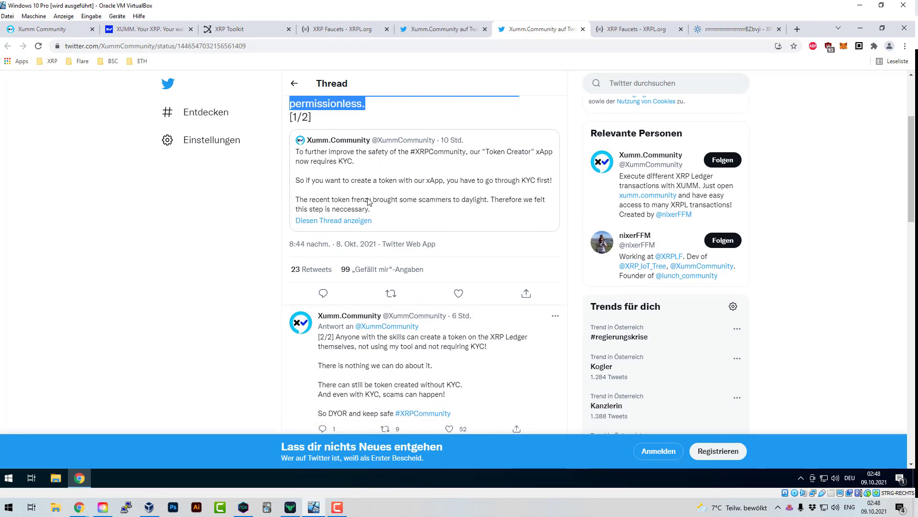
pyautogui.scroll(-2, 367, 200)
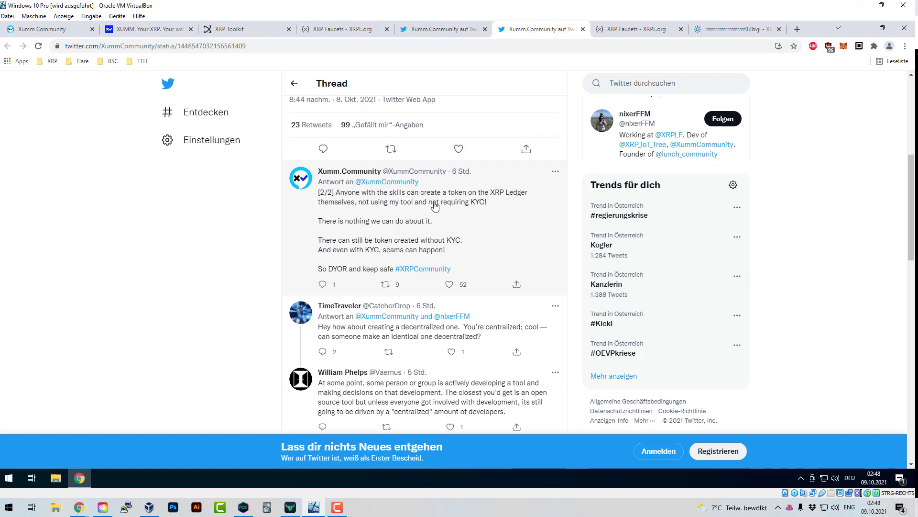
pyautogui.moveTo(487, 203); pyautogui.dragTo(340, 198)
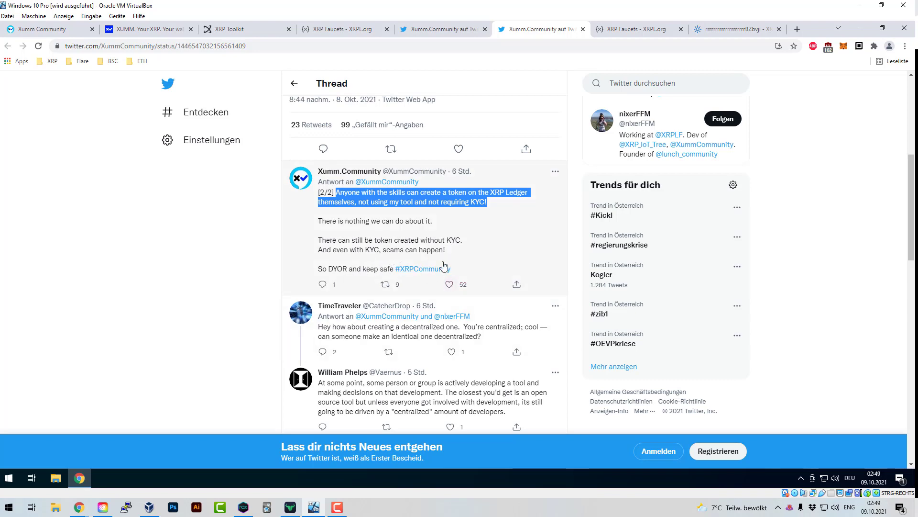
pyautogui.scroll(6, 393, 310)
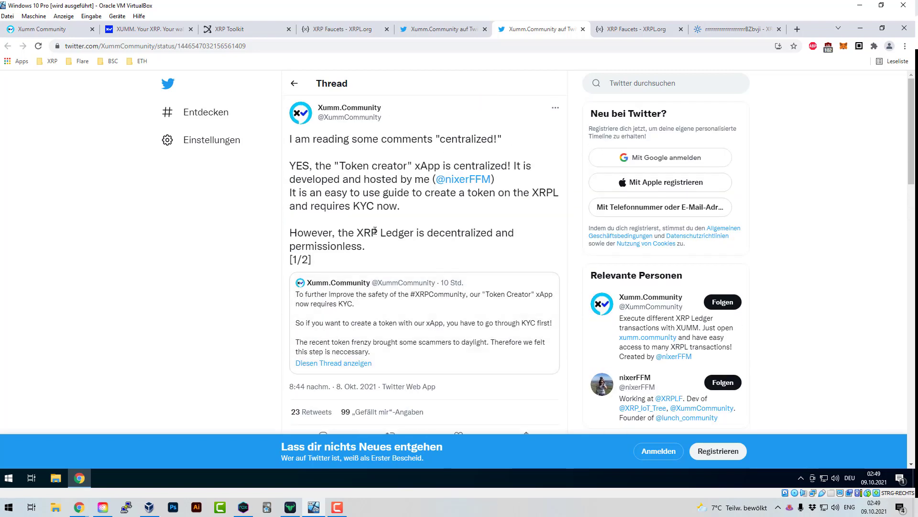
pyautogui.moveTo(442, 186)
# - Scroll through the remaining replies, then go to the Twitter start page
pyautogui.scroll(-2, 550, 235)
pyautogui.scroll(-2, 542, 253)
pyautogui.scroll(-12, 544, 258)
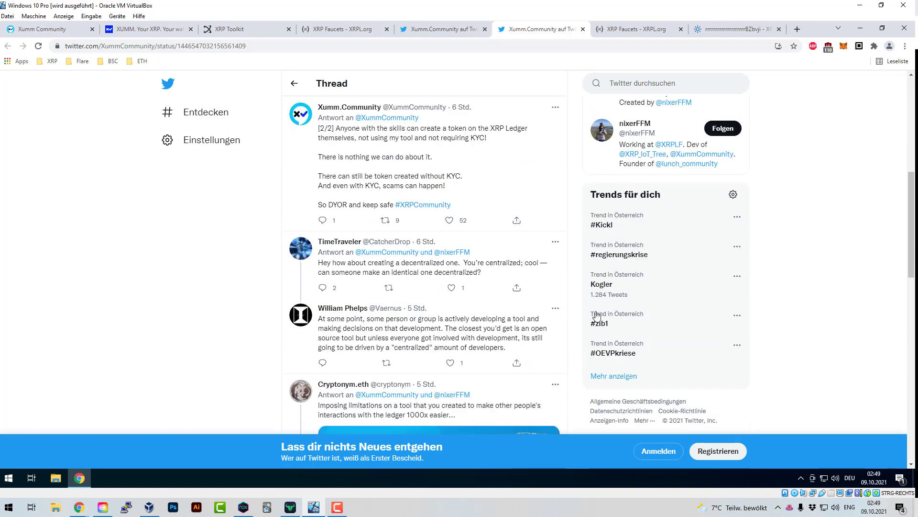
pyautogui.scroll(-5, 537, 294)
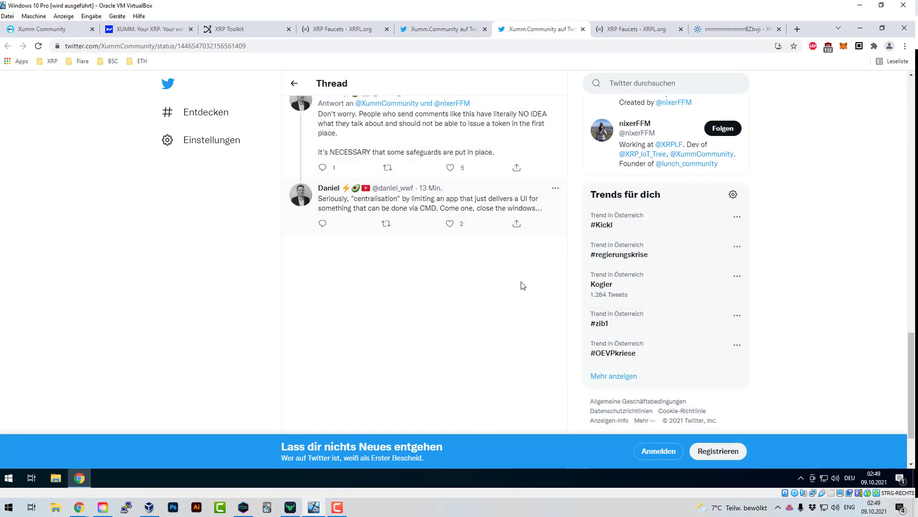
pyautogui.scroll(11, 463, 267)
pyautogui.scroll(8, 227, 123)
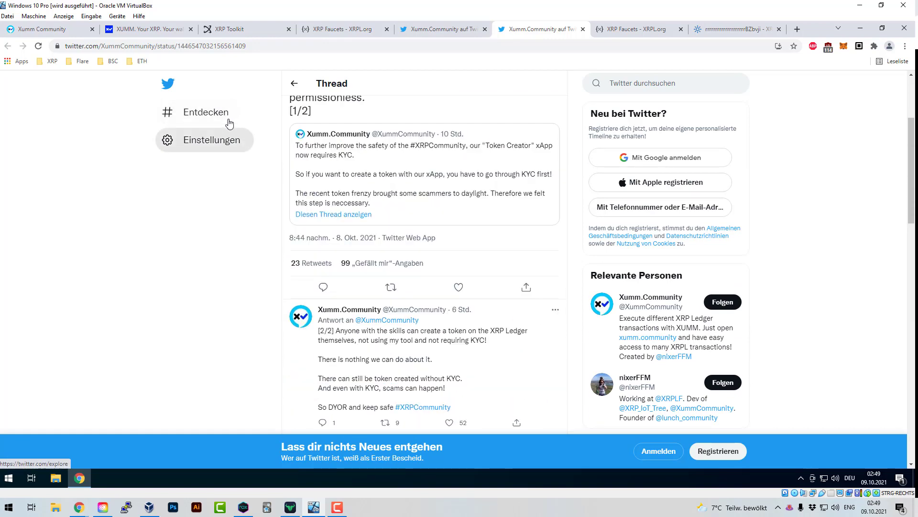
pyautogui.click(168, 84)
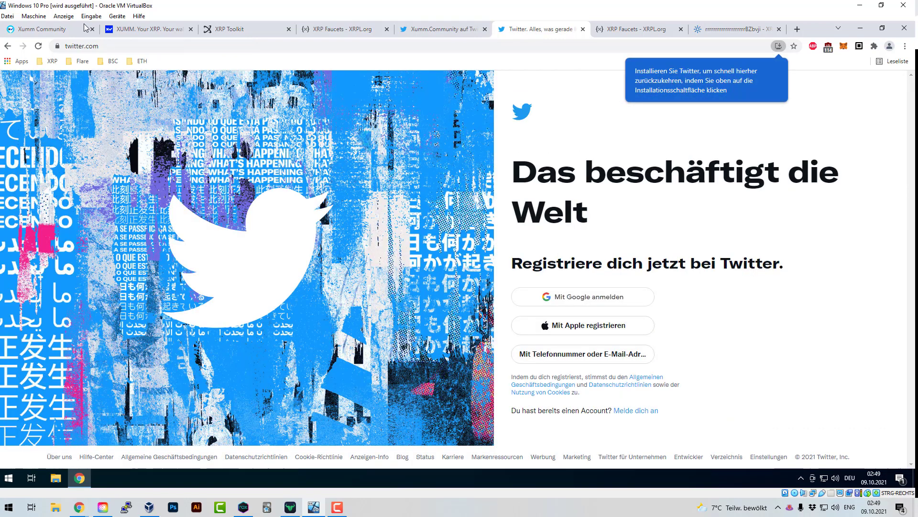
# - Return to the Xumm.Community thread and clear all Windows notifications
pyautogui.hotkey('alt', 'Left')
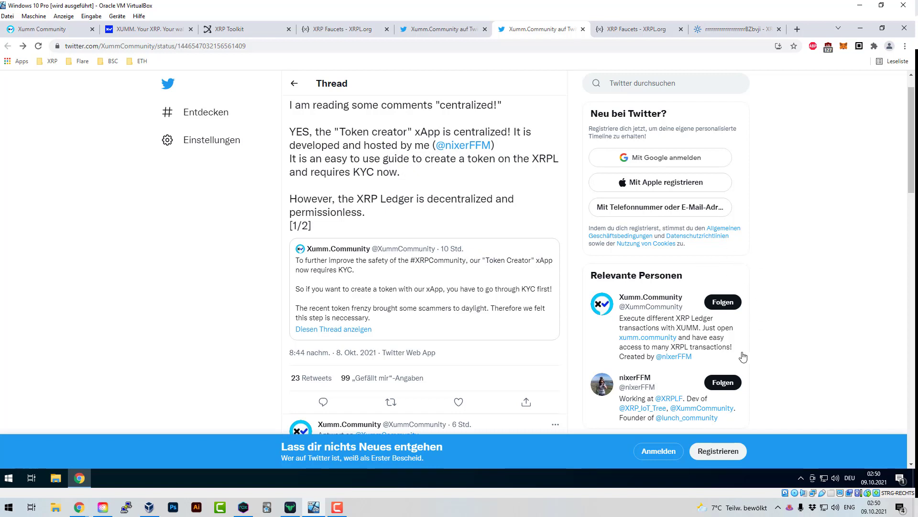
pyautogui.click(900, 480)
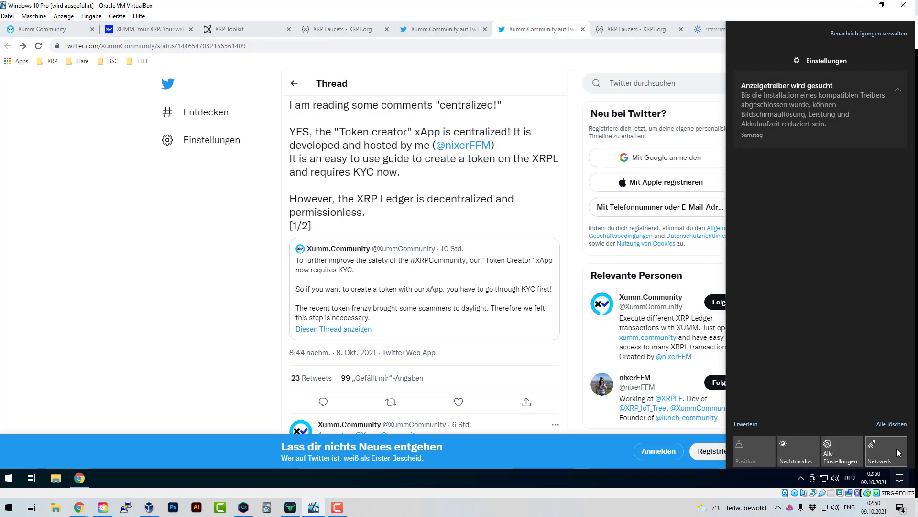
pyautogui.click(892, 425)
pyautogui.click(561, 347)
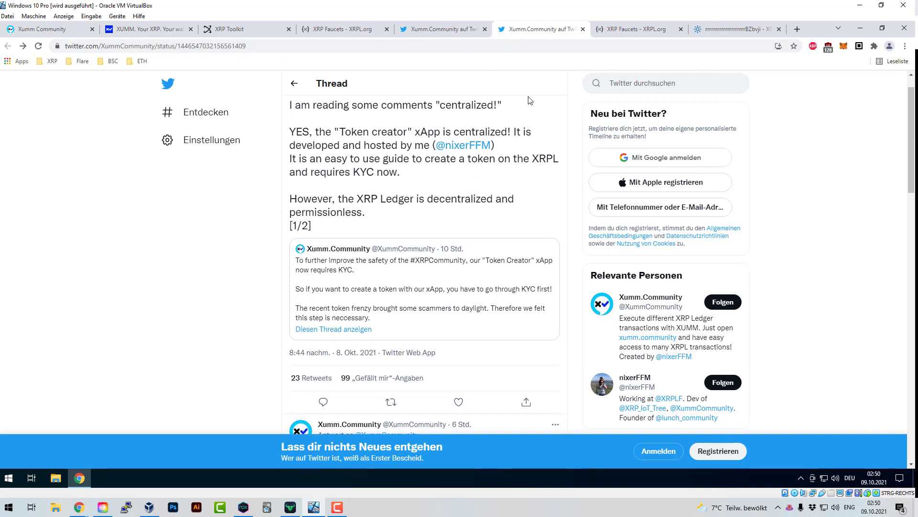
pyautogui.scroll(1, 450, 144)
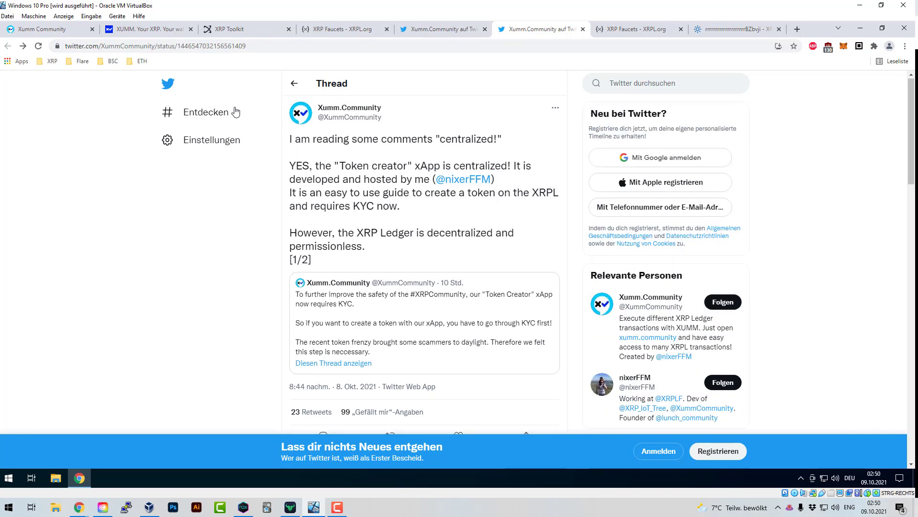
pyautogui.scroll(-5, 344, 117)
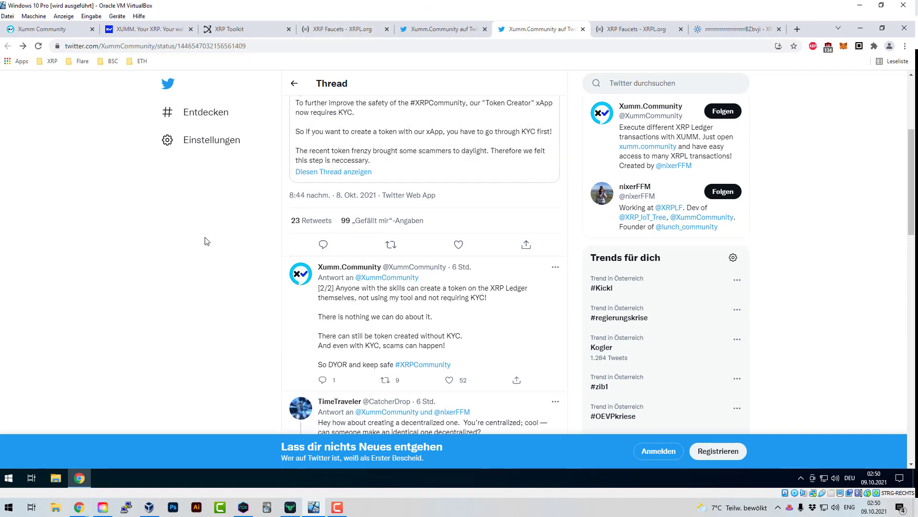
# - Load xrpscan.com in a new browser tab
pyautogui.hotkey('ctrl', 't')
pyautogui.write('xrpsca')
pyautogui.press('Return')
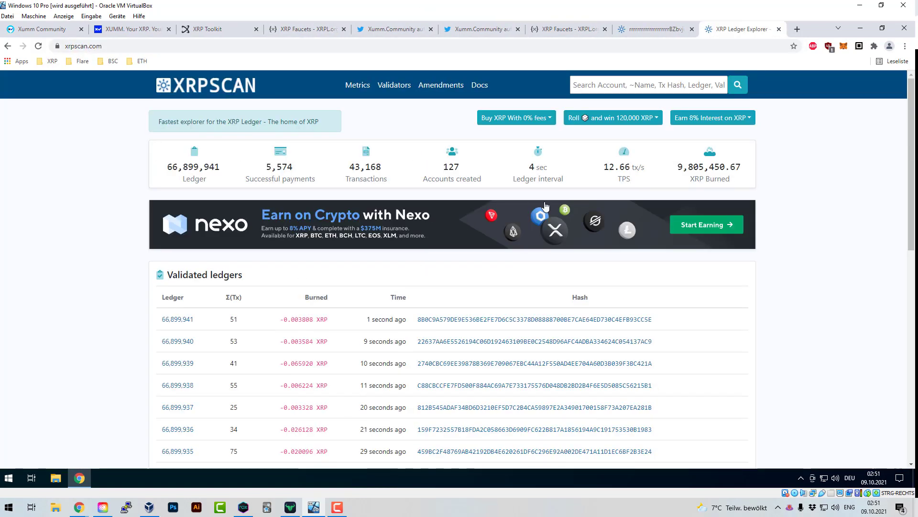
# - Browse XRPSCAN's Transaction Types metrics charts, then bring the Xumm wallet to the front
pyautogui.click(393, 85)
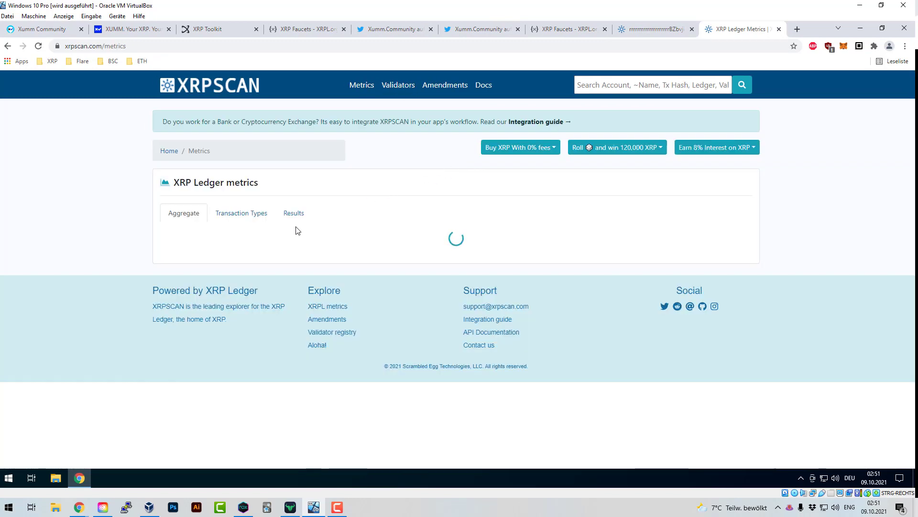
pyautogui.click(244, 223)
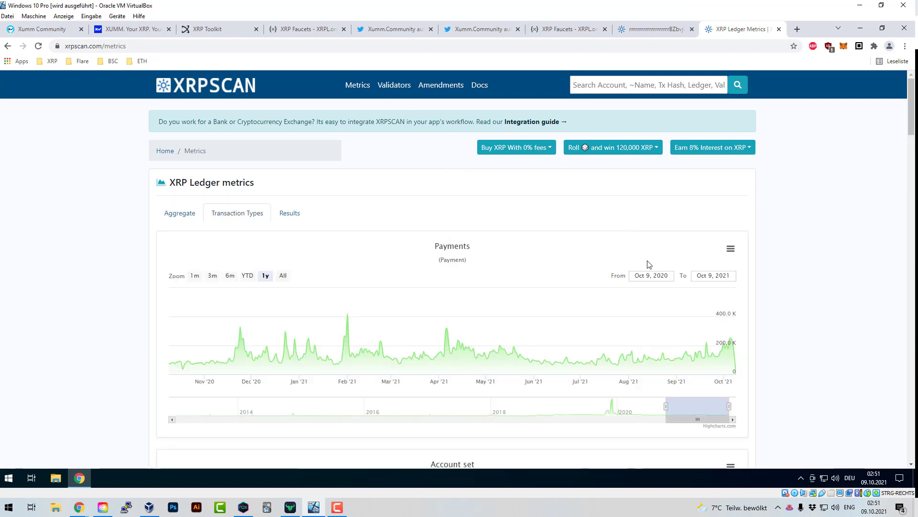
pyautogui.scroll(-3, 646, 258)
pyautogui.scroll(-3, 641, 254)
pyautogui.scroll(-5, 478, 231)
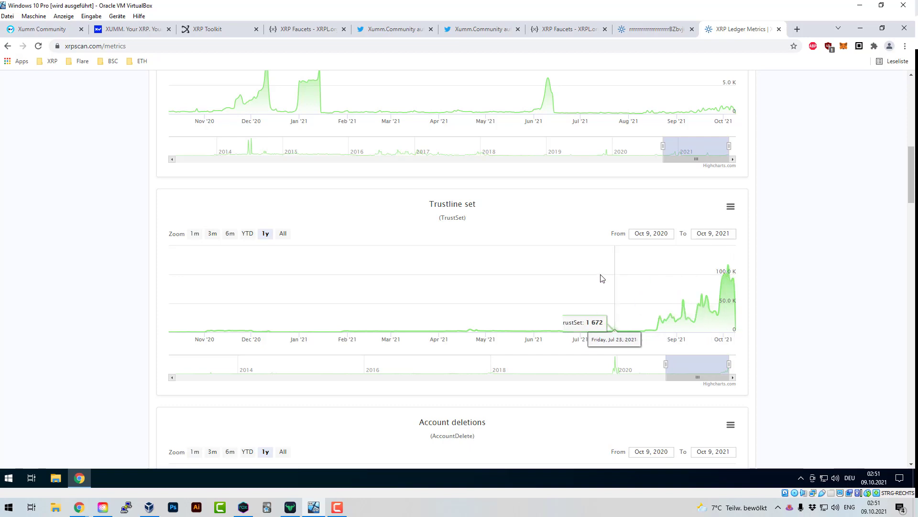
pyautogui.scroll(-6, 566, 277)
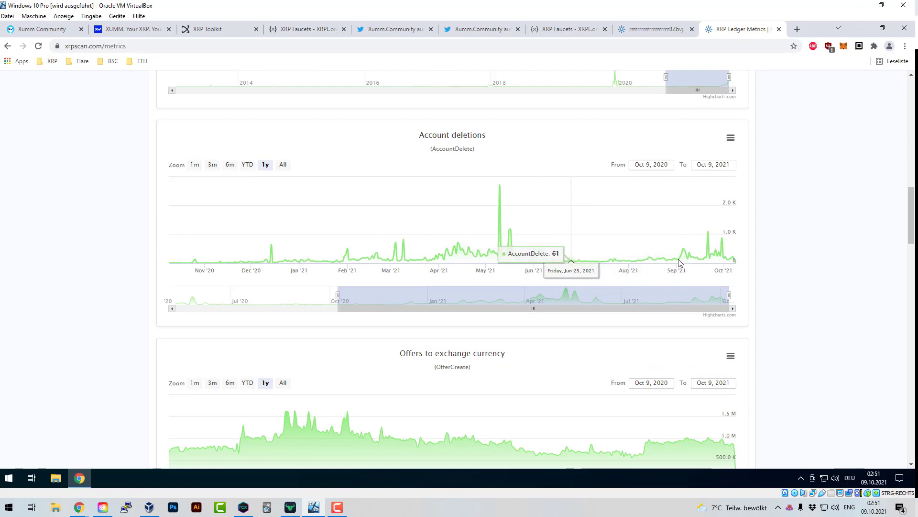
pyautogui.scroll(-4, 635, 233)
pyautogui.scroll(-20, 635, 233)
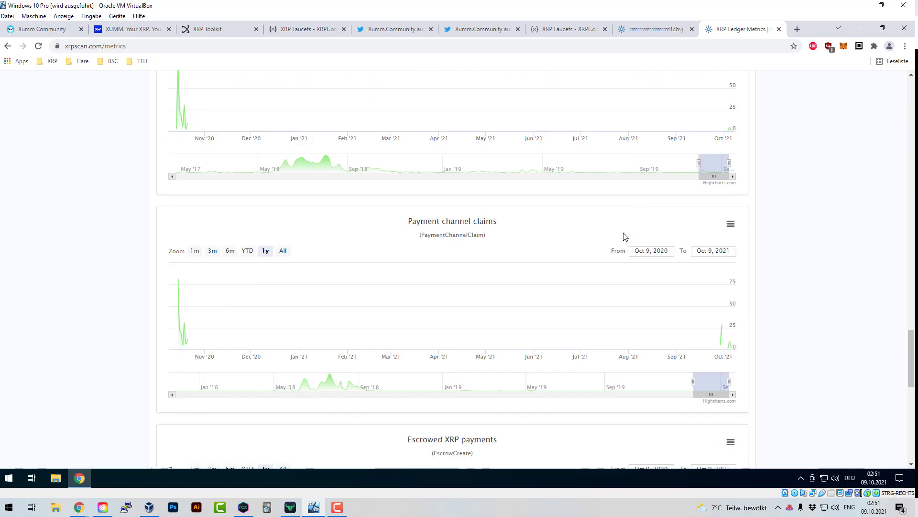
pyautogui.scroll(-6, 617, 240)
pyautogui.scroll(20, 627, 220)
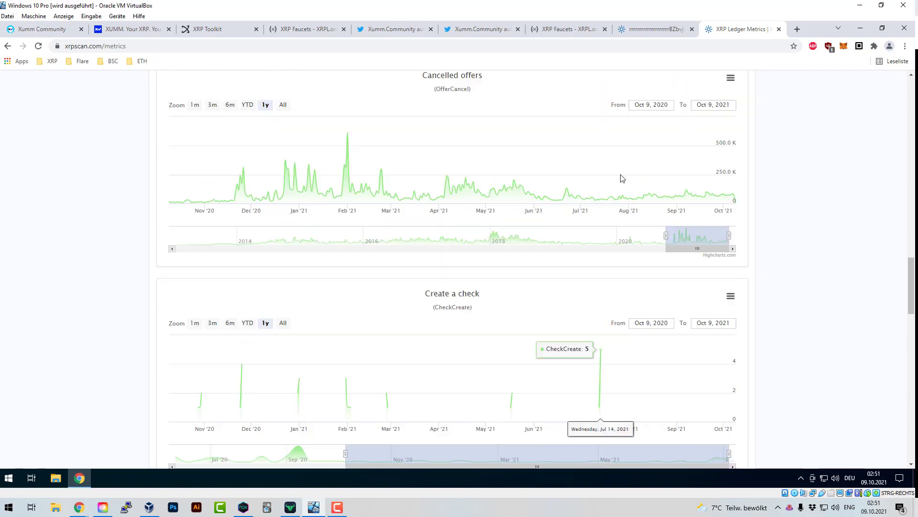
pyautogui.scroll(20, 622, 177)
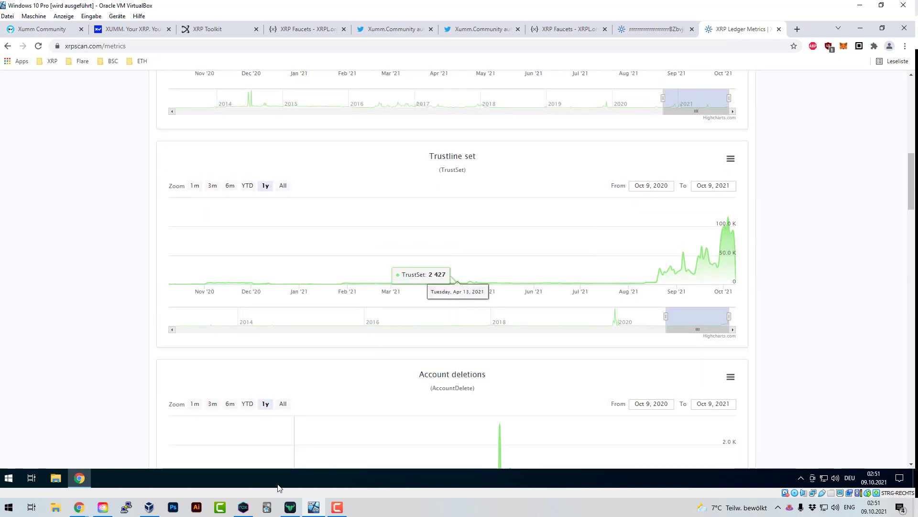
pyautogui.click(244, 507)
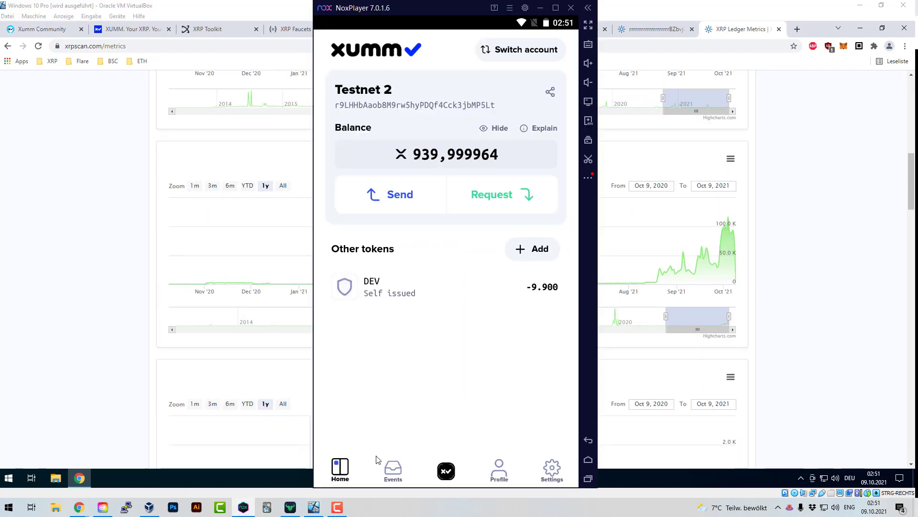
# - Check the Xumm wallet's events and DEV balance, then return to the XRP Toolkit account overview
pyautogui.click(391, 470)
pyautogui.click(340, 468)
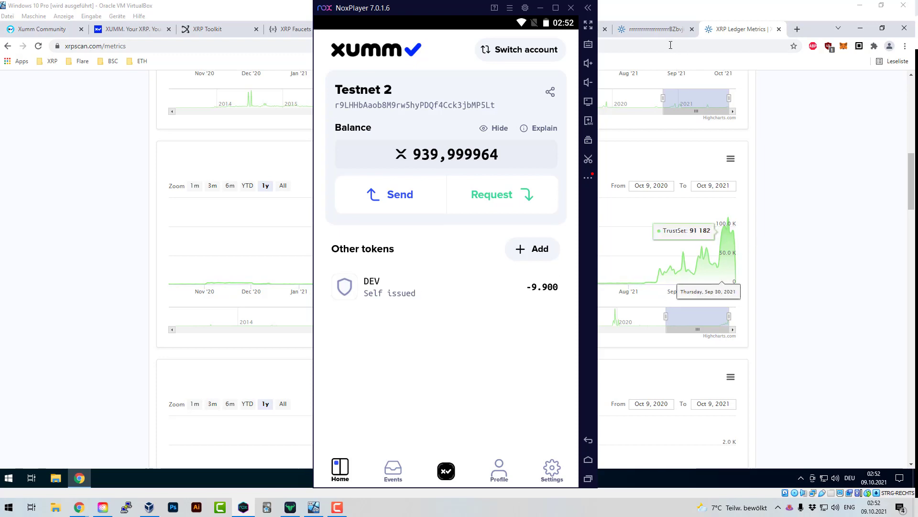
pyautogui.click(656, 29)
pyautogui.click(590, 30)
pyautogui.click(306, 29)
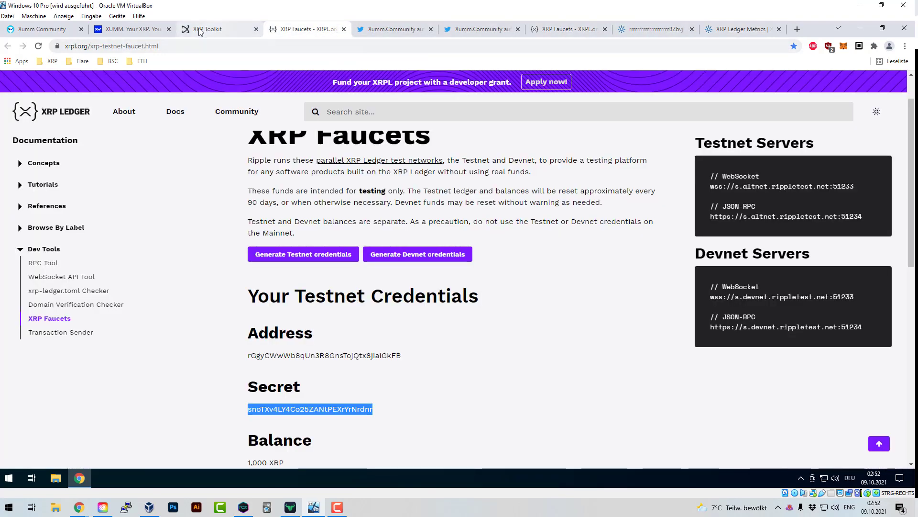
pyautogui.click(203, 29)
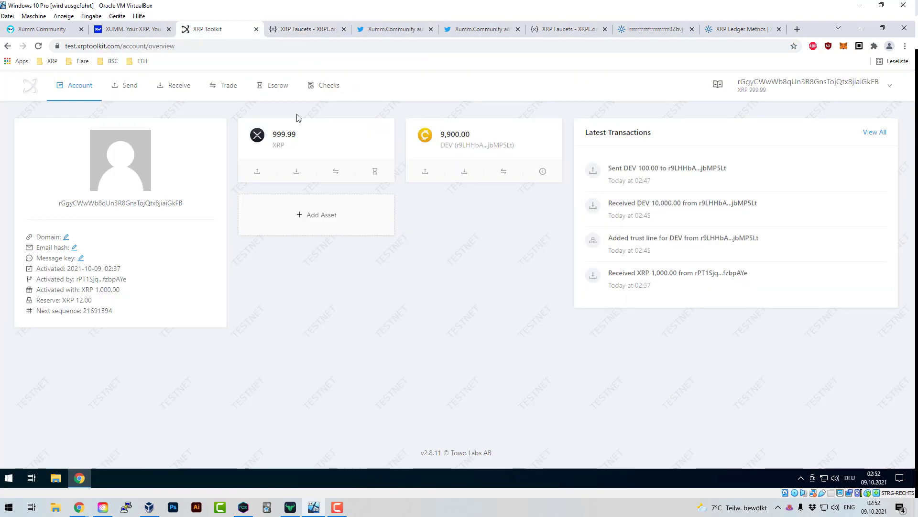
# - Set the XRP Toolkit trading pair to XRP-DEV with DEV as quote currency
pyautogui.click(275, 92)
pyautogui.moveTo(294, 134)
pyautogui.click(231, 91)
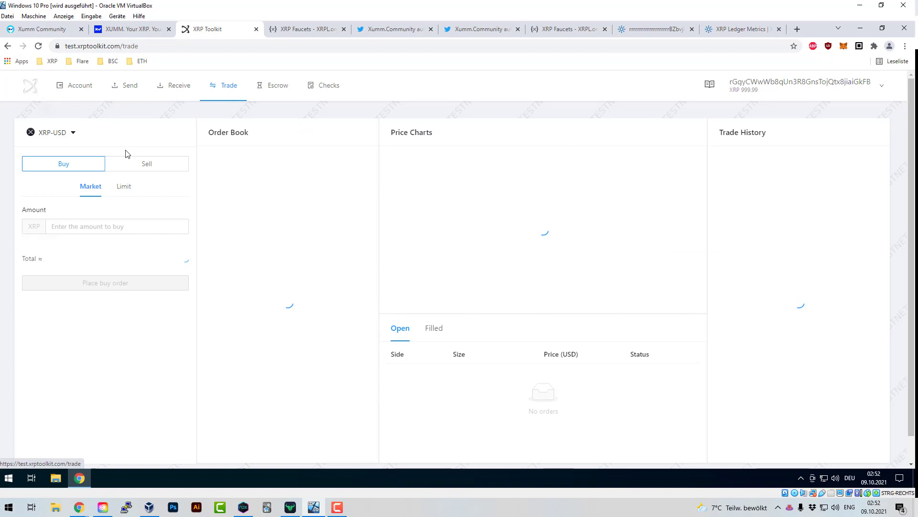
pyautogui.click(54, 132)
pyautogui.click(95, 191)
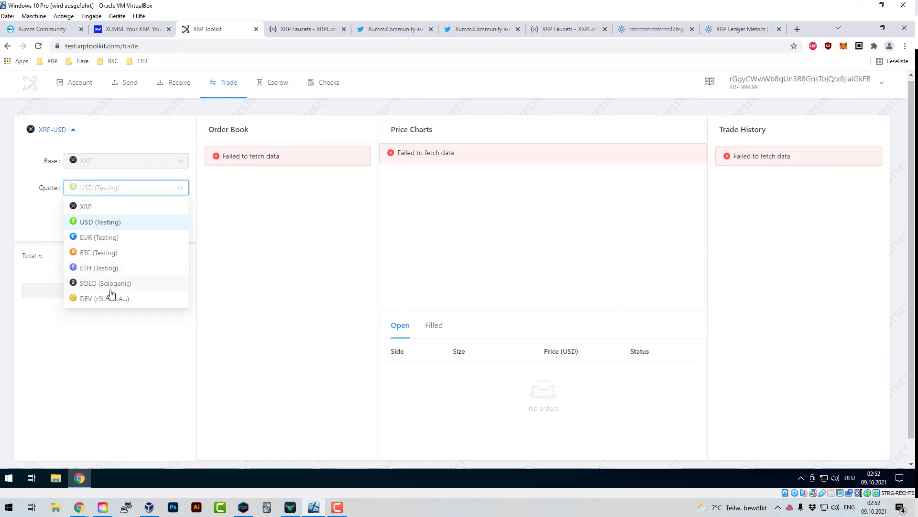
pyautogui.scroll(-1, 109, 294)
pyautogui.click(108, 277)
pyautogui.click(89, 180)
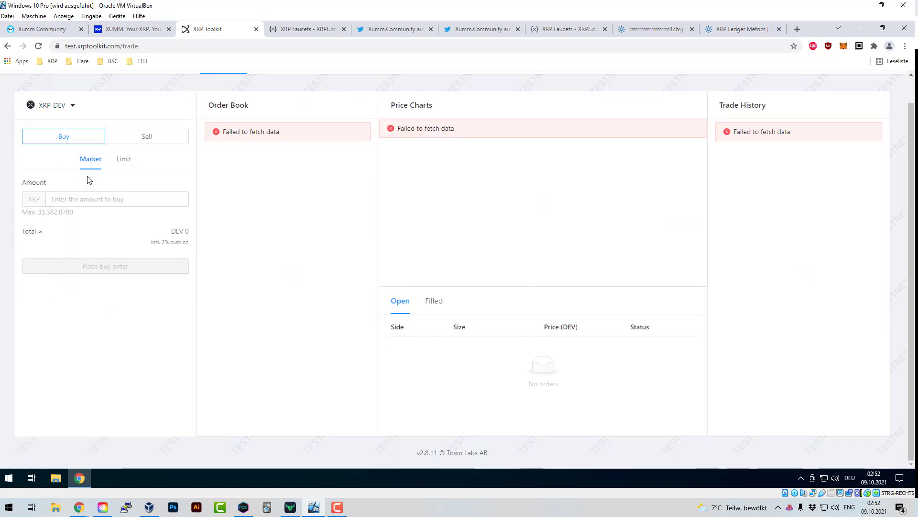
# - Submit a limit buy order for 10 XRP at 1000 DEV each
pyautogui.click(122, 159)
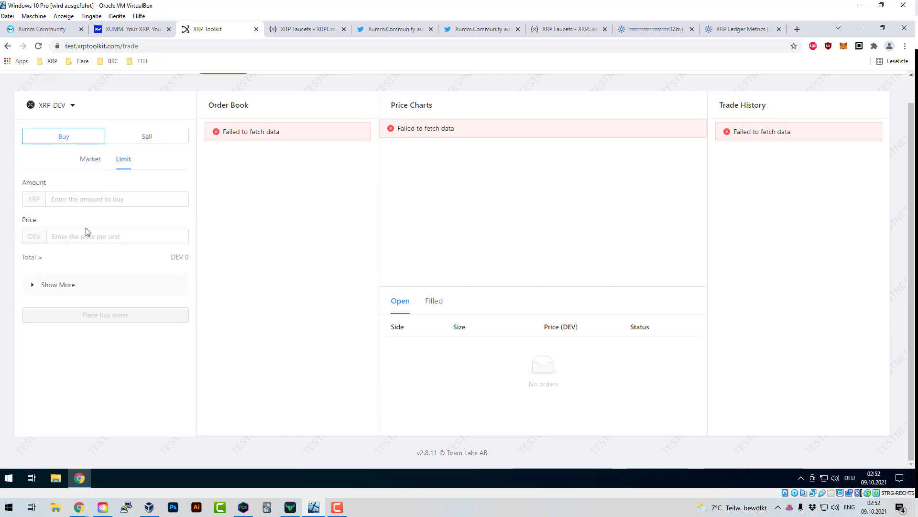
pyautogui.click(107, 198)
pyautogui.write('10')
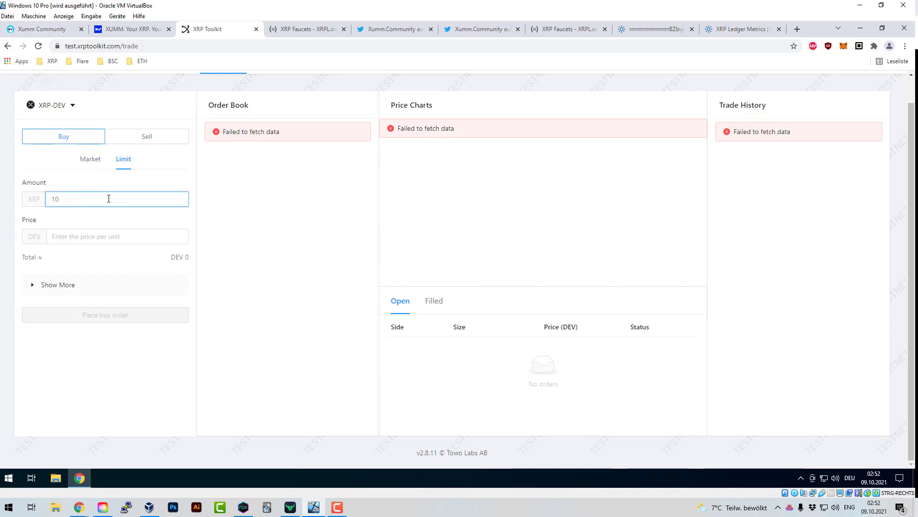
pyautogui.press('Tab')
pyautogui.write('1000')
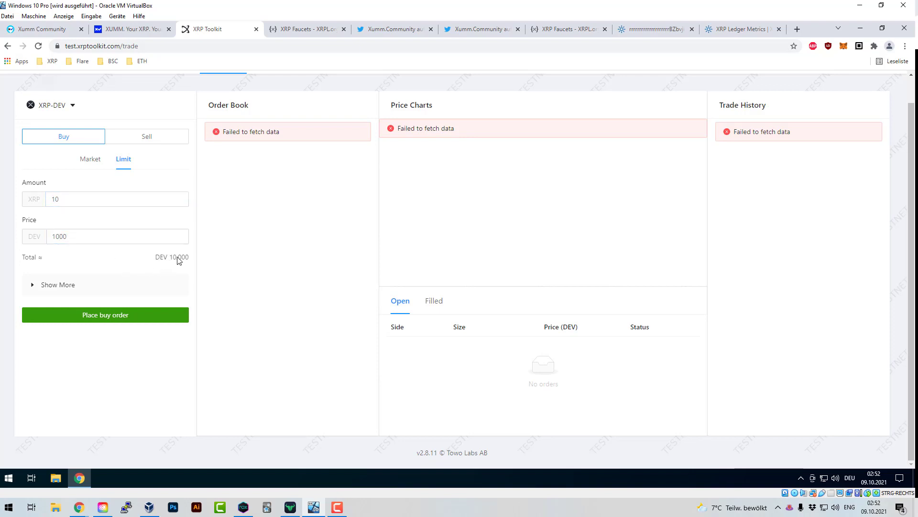
pyautogui.click(154, 316)
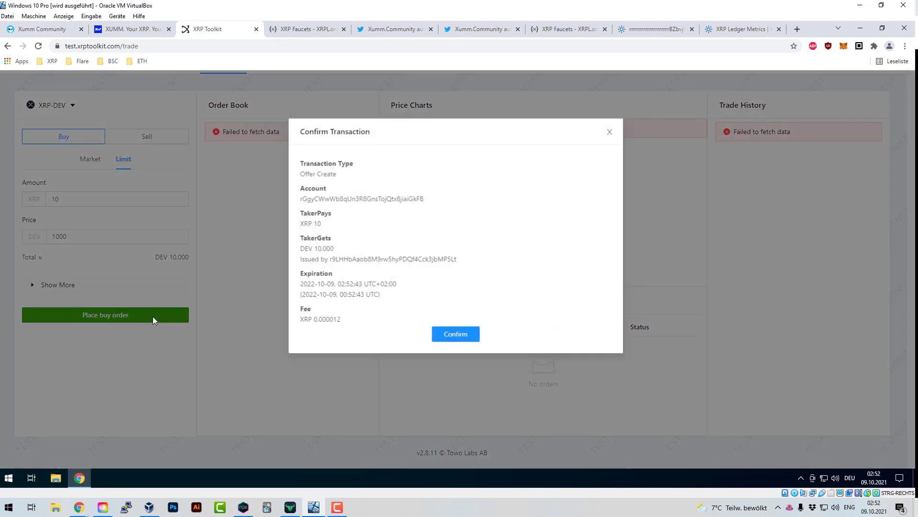
# - Change the limit price to 100 DEV and place the confirmed 10 XRP buy order
pyautogui.click(255, 189)
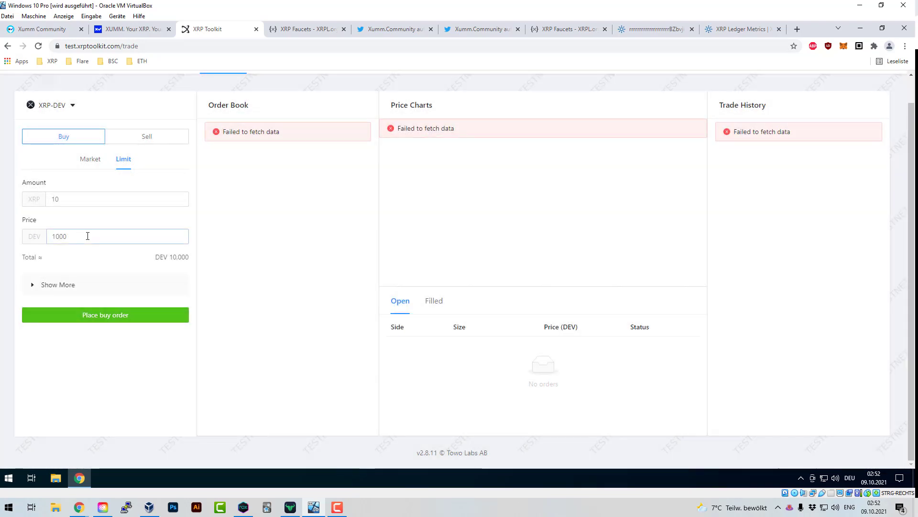
pyautogui.doubleClick(89, 238)
pyautogui.write('100')
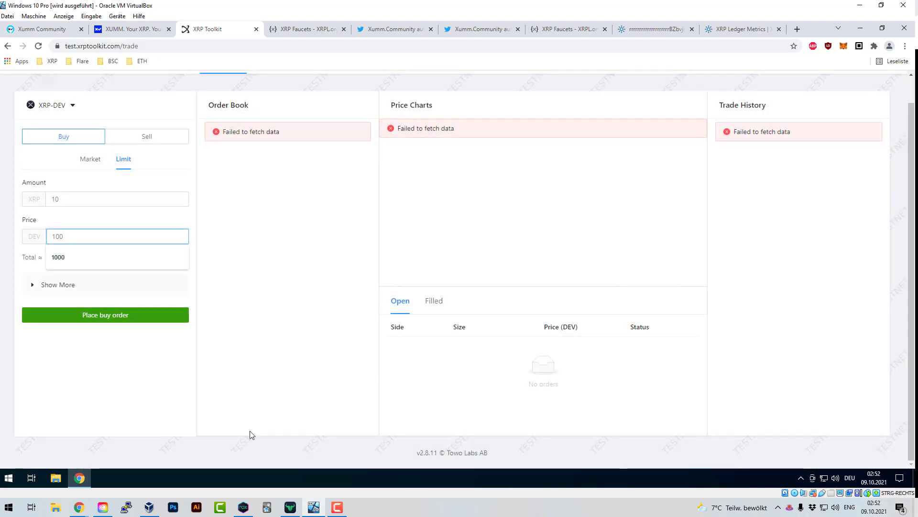
pyautogui.click(168, 365)
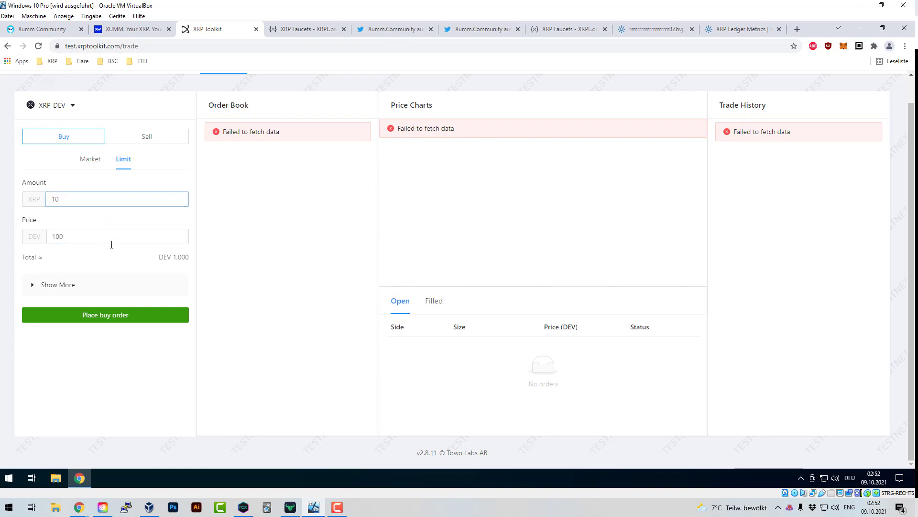
pyautogui.click(144, 310)
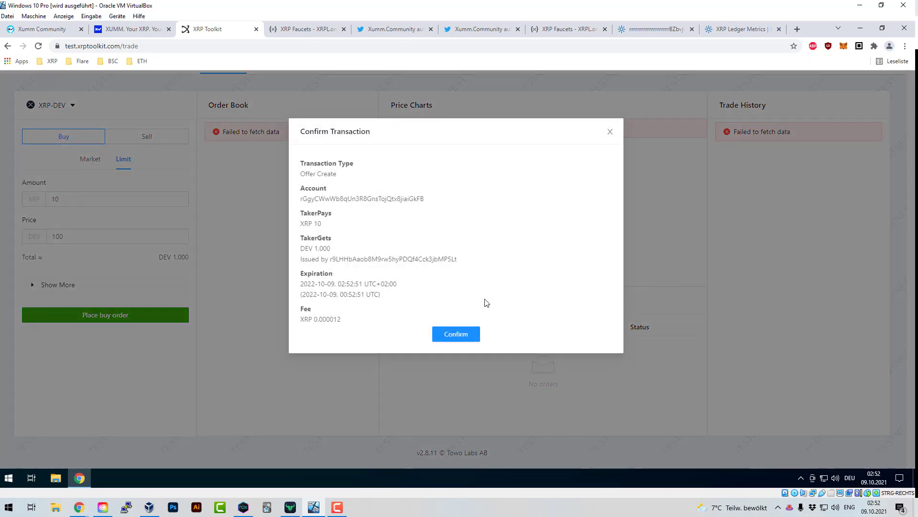
pyautogui.click(460, 335)
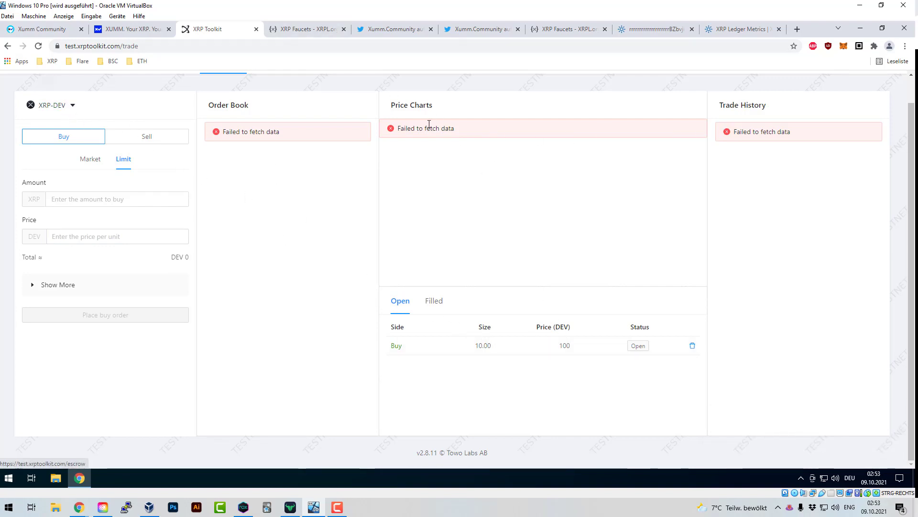
pyautogui.click(39, 46)
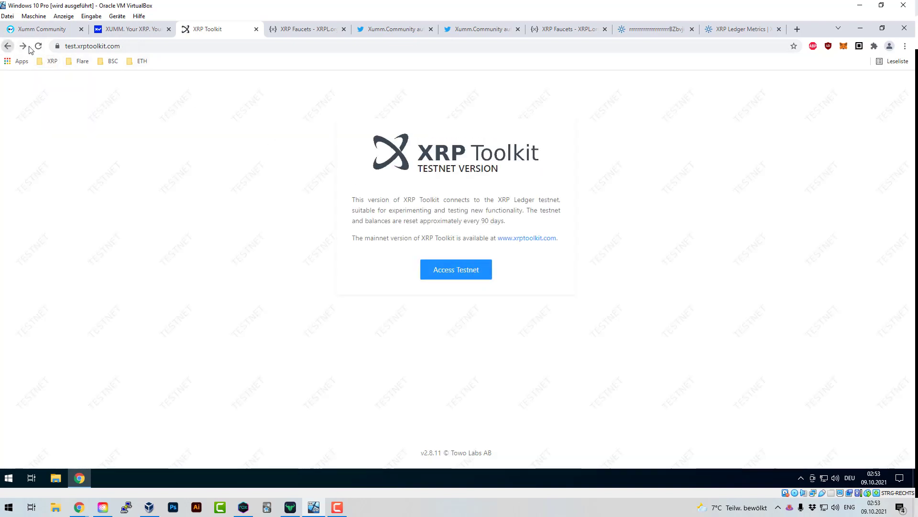
# - Reconnect the testnet account in XRP Toolkit using the faucet secret key
pyautogui.click(457, 269)
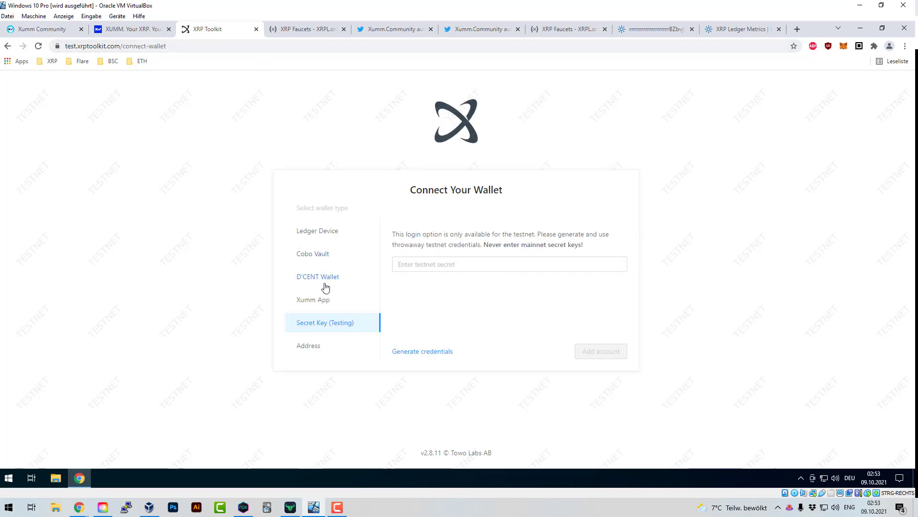
pyautogui.click(441, 271)
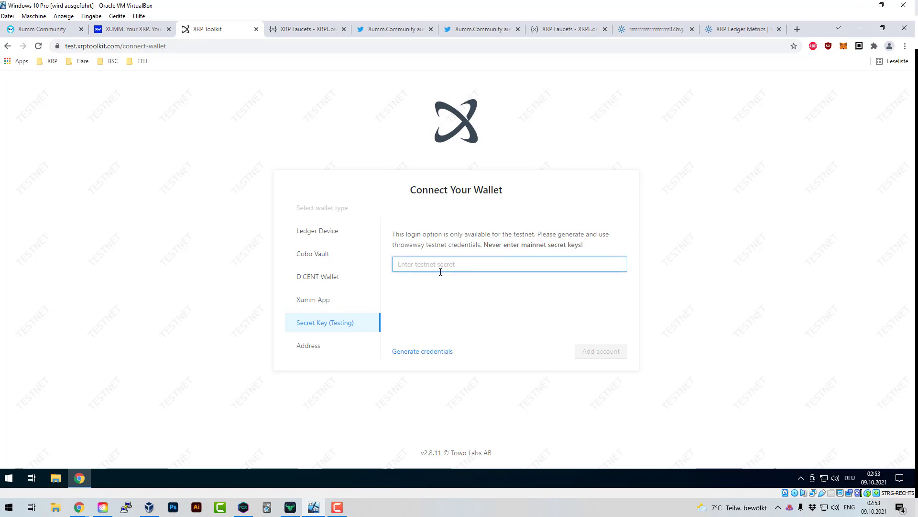
pyautogui.click(306, 28)
pyautogui.click(230, 35)
pyautogui.hotkey('ctrl', 'v')
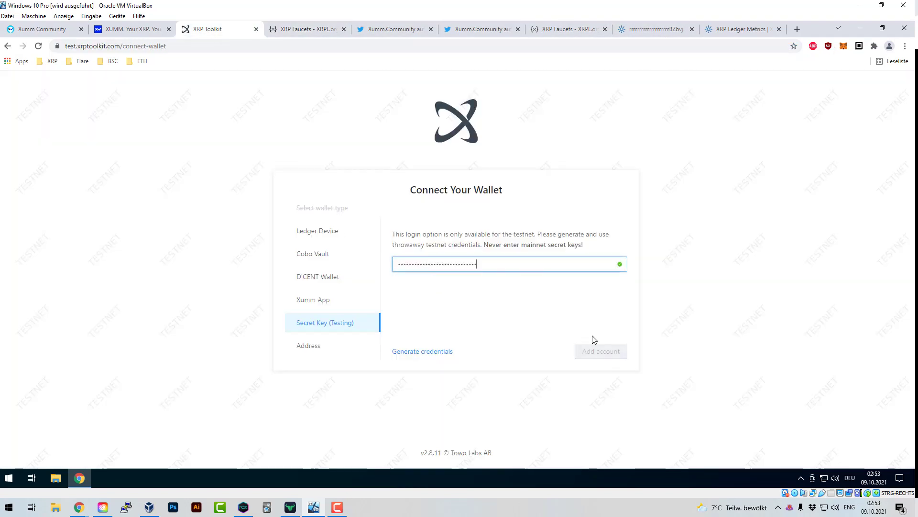
pyautogui.click(594, 354)
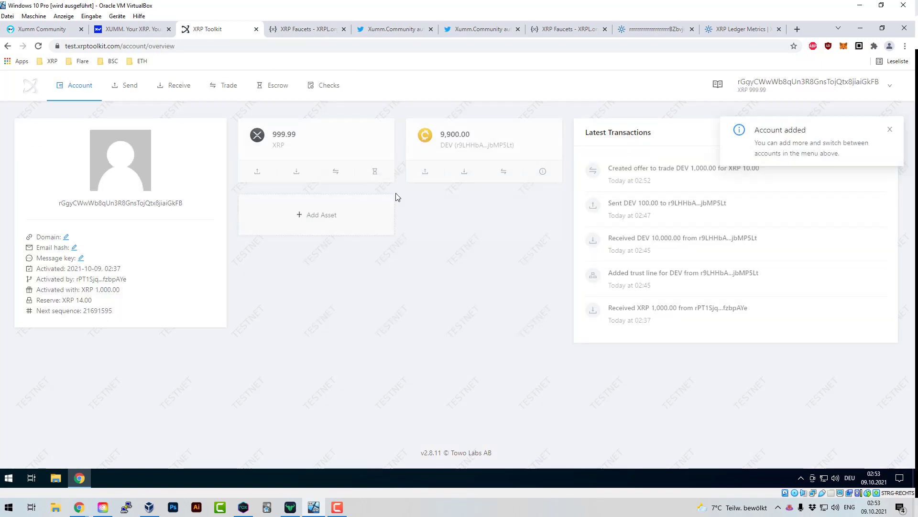
# - Check the Trade page's filled and open orders, then return to the account overview
pyautogui.click(230, 87)
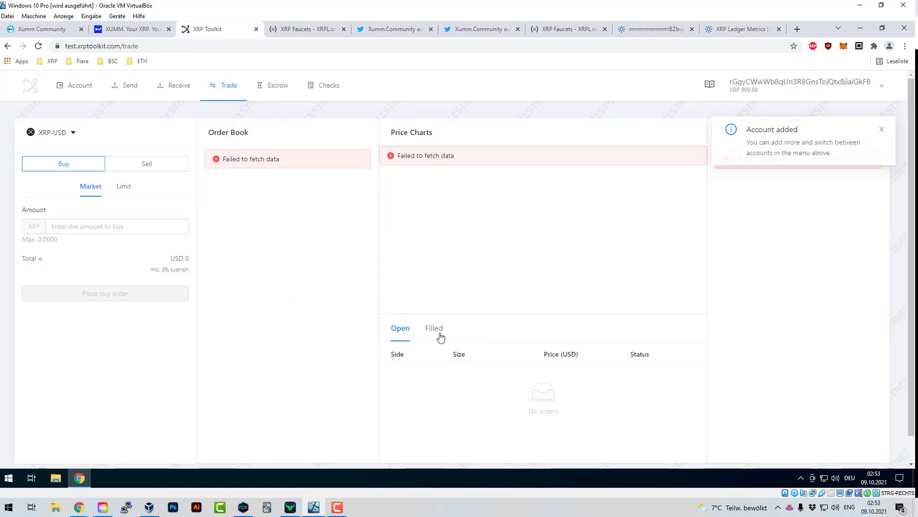
pyautogui.click(434, 329)
pyautogui.click(401, 334)
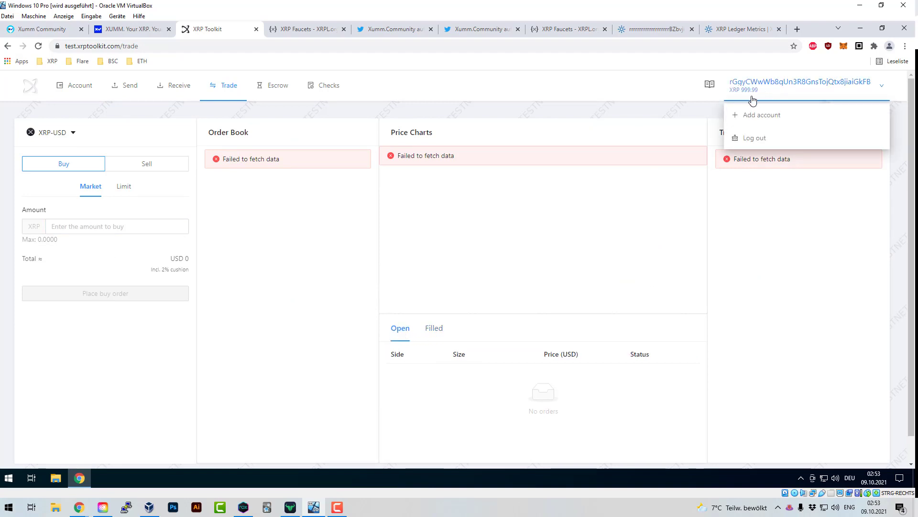
pyautogui.click(77, 90)
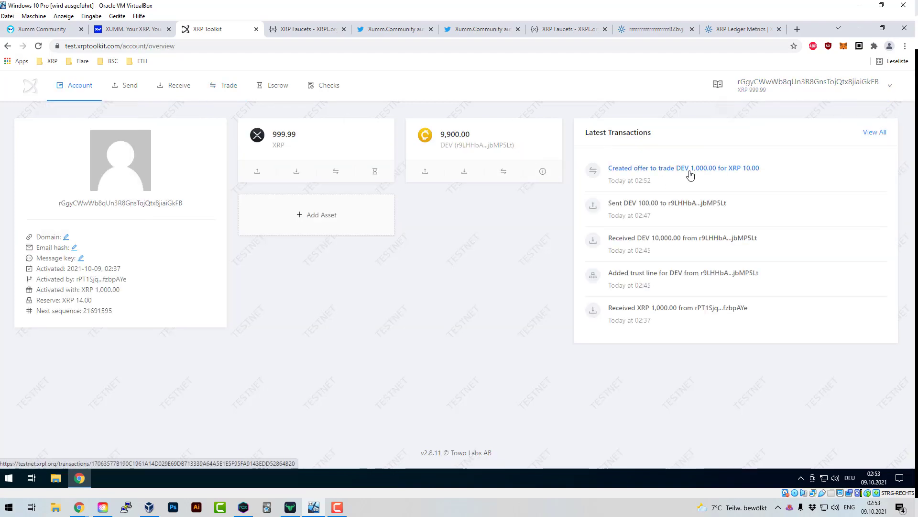
# - Verify the OfferCreate in XRPL Explorer and copy the sender's account address
pyautogui.click(670, 170)
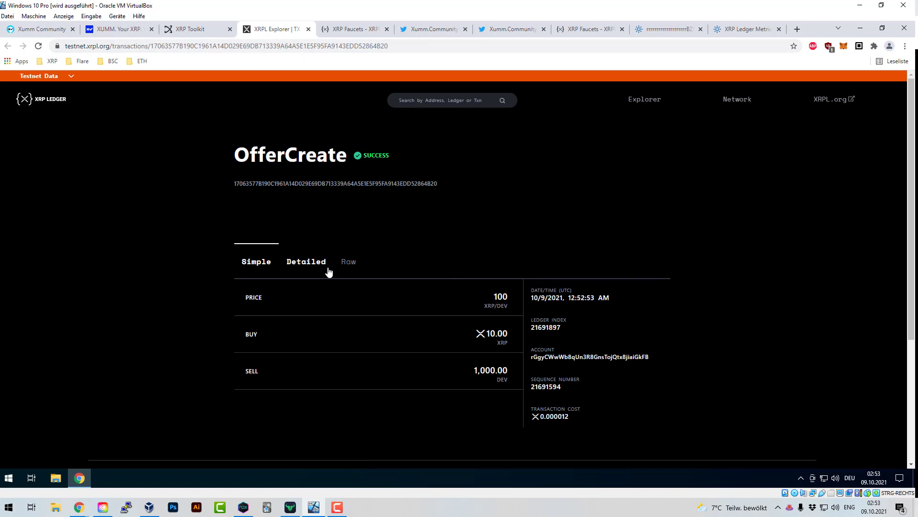
pyautogui.click(564, 357)
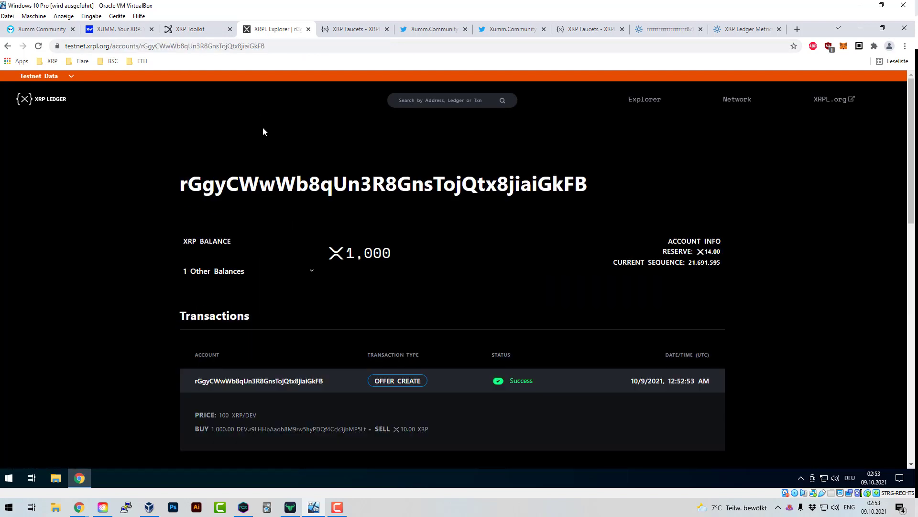
pyautogui.doubleClick(284, 190)
pyautogui.hotkey('ctrl', 'c')
pyautogui.click(196, 29)
pyautogui.click(774, 91)
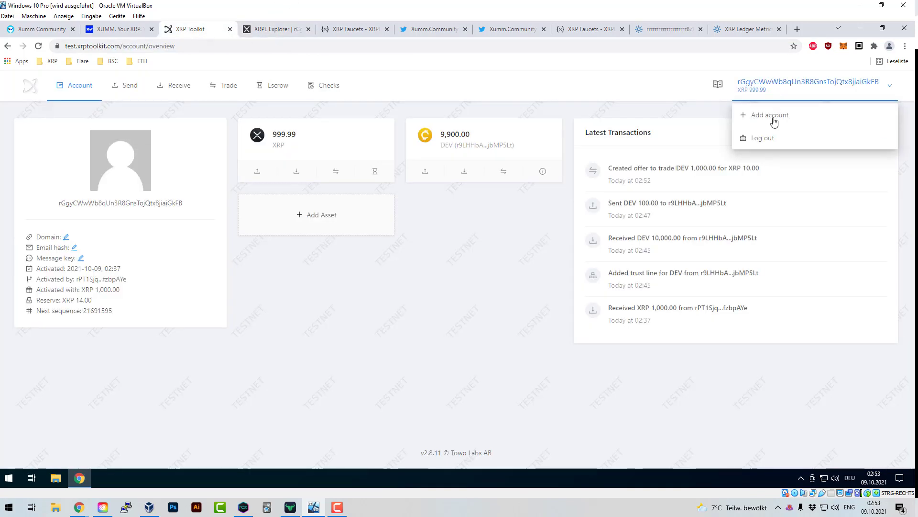
# - Add an address-only account to XRP Toolkit using the copied address
pyautogui.click(770, 123)
pyautogui.click(335, 279)
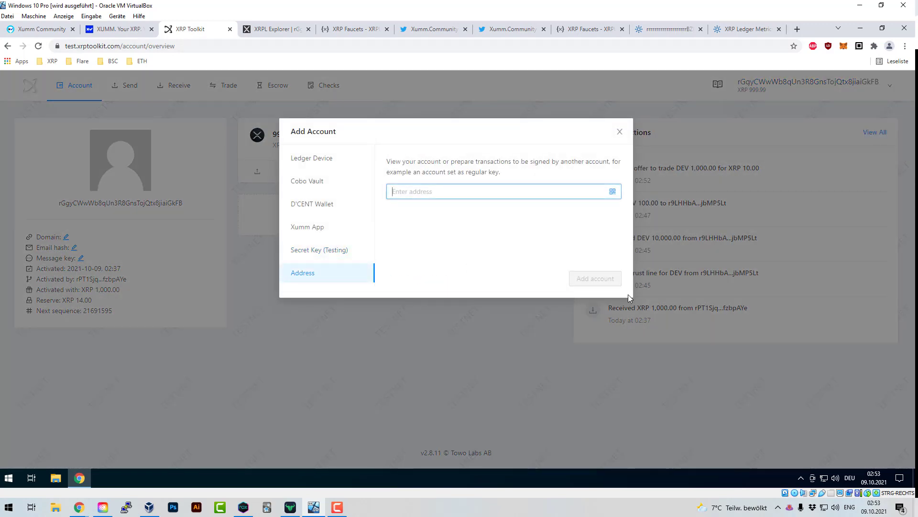
pyautogui.hotkey('ctrl', 'v')
pyautogui.press('Return')
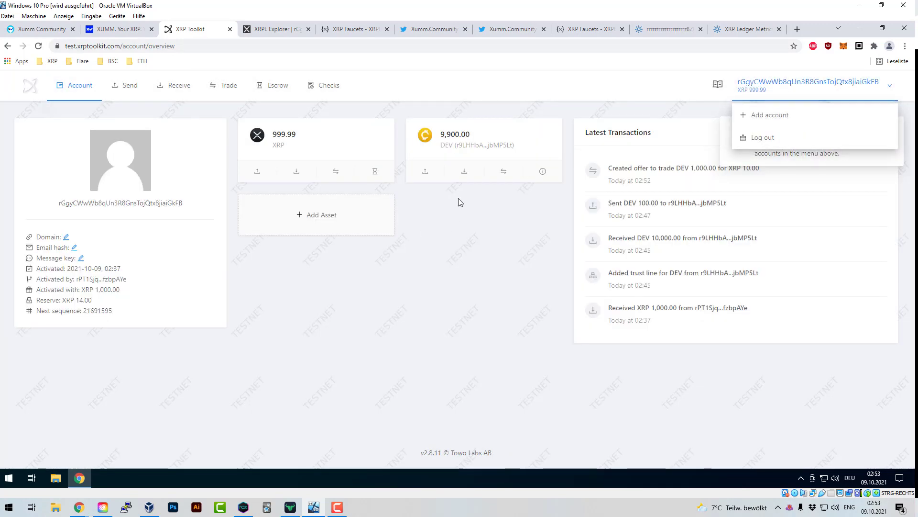
# - Show the XRP-DEV market and check the open buy order priced at 100 DEV
pyautogui.click(219, 91)
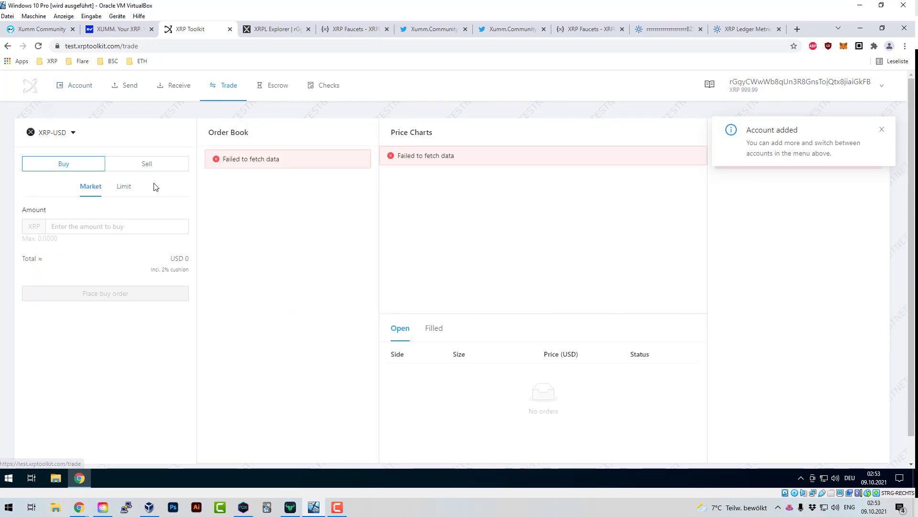
pyautogui.click(71, 133)
pyautogui.click(86, 190)
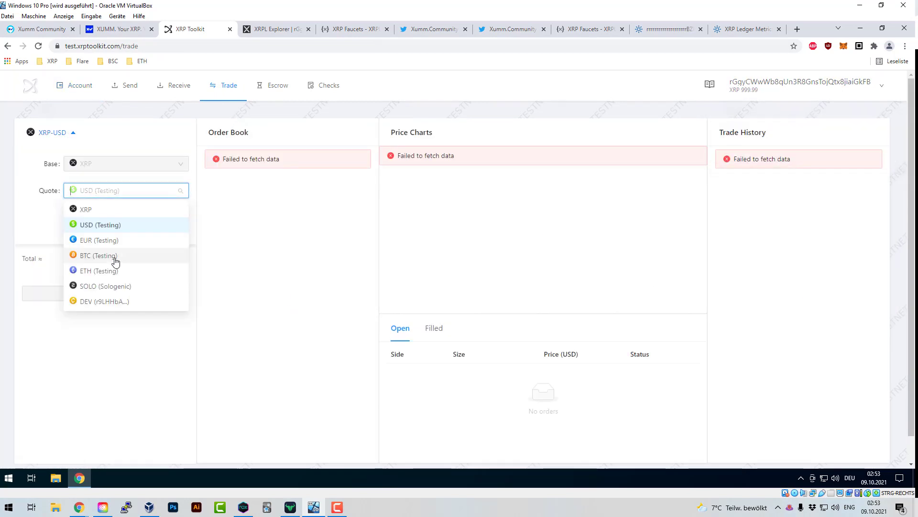
pyautogui.click(114, 303)
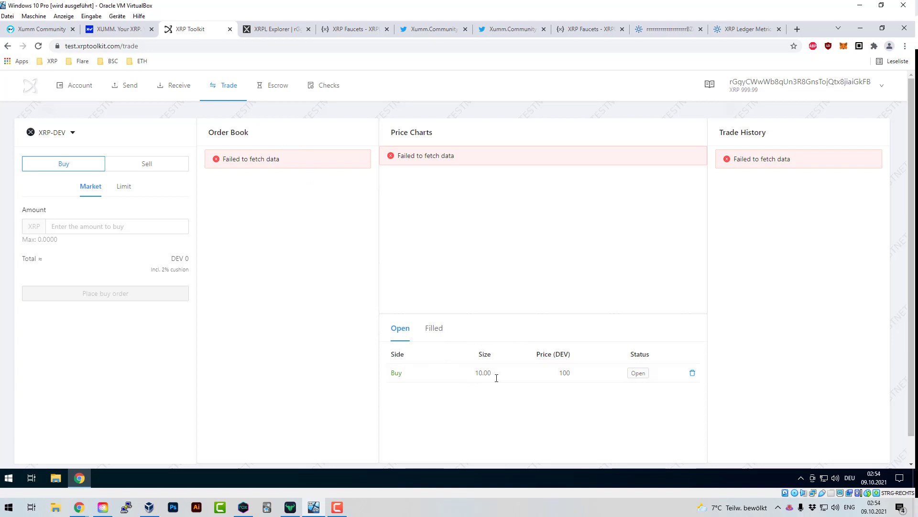
pyautogui.doubleClick(566, 374)
pyautogui.click(109, 30)
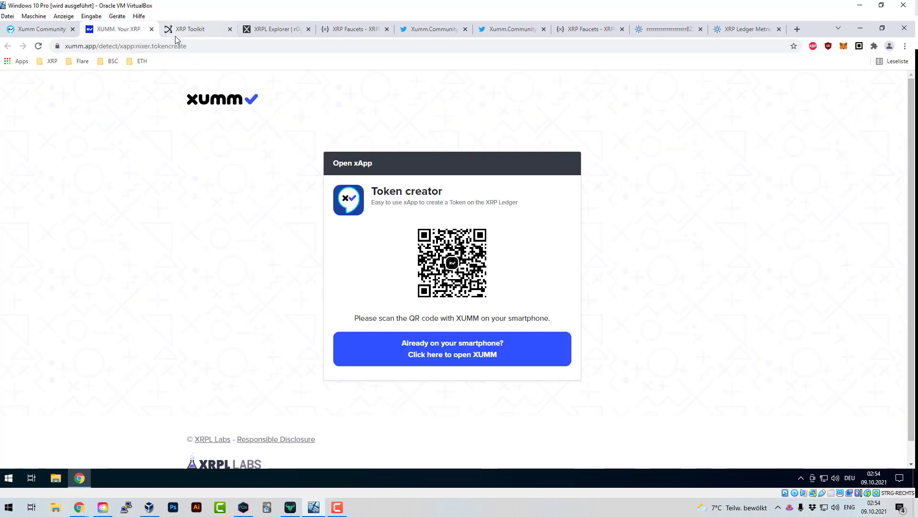
# - Switch through the Xumm Community tokens page to the Twitter KYC thread and scroll it
pyautogui.click(190, 30)
pyautogui.click(46, 29)
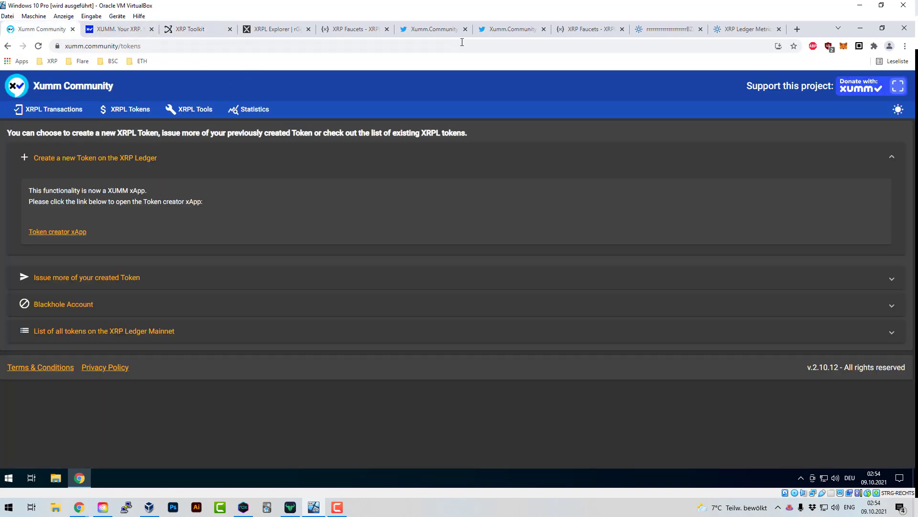
pyautogui.click(437, 30)
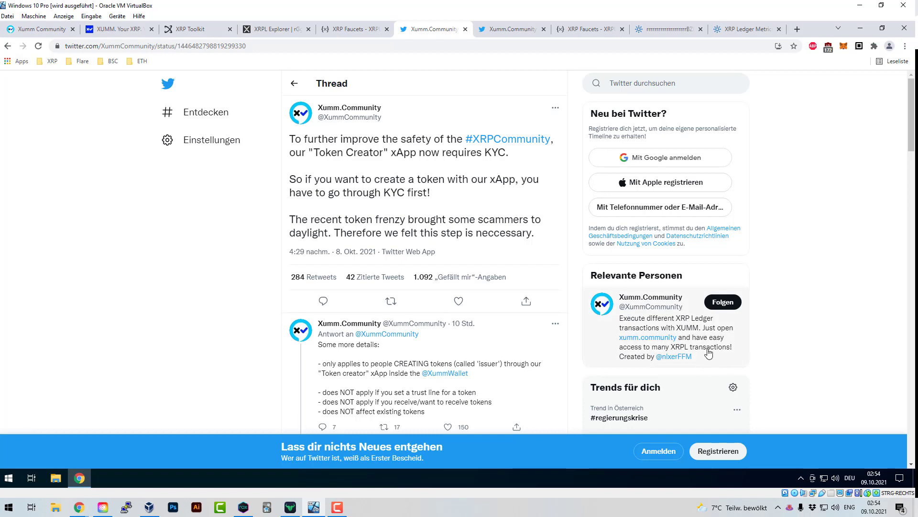
pyautogui.scroll(-10, 334, 243)
pyautogui.scroll(10, 334, 242)
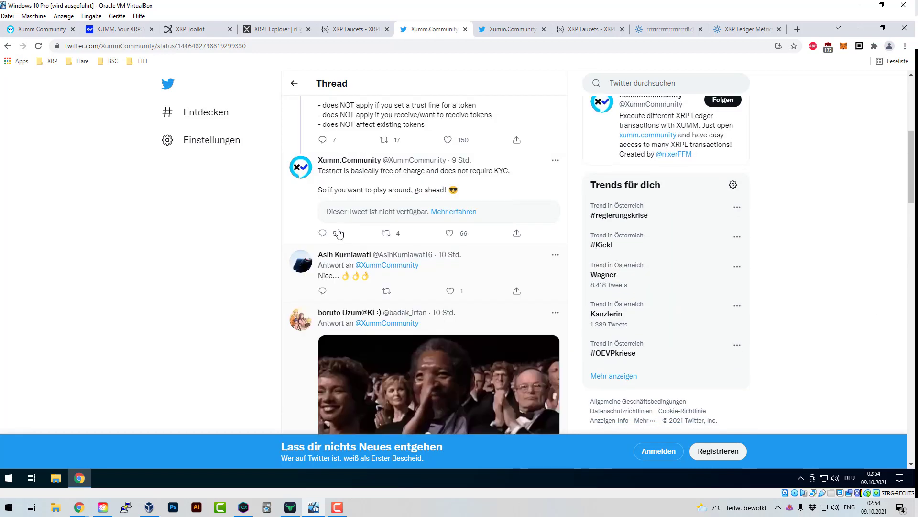